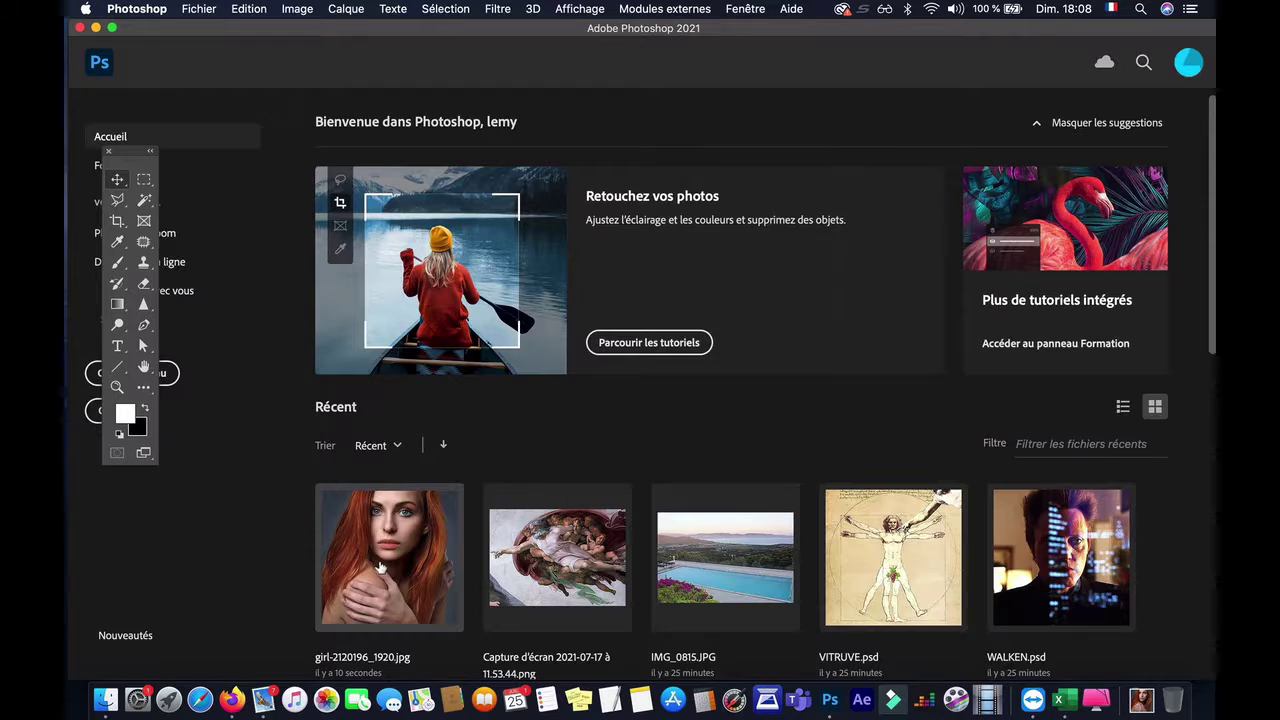
- Create a new portrait document 9 × 12 inches at 100 pixels per inch, in RGB colour with a white background
{"action": "key", "text": "super+n"}
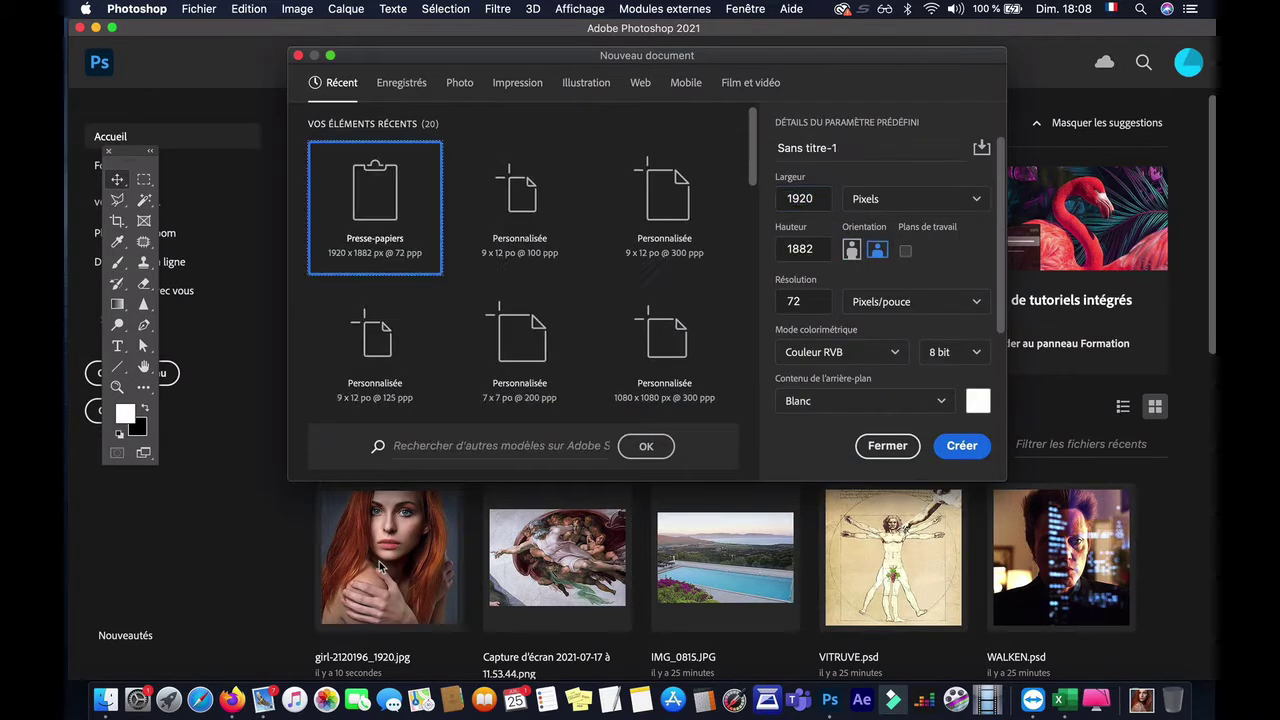
{"action": "left_click", "coordinate": [506, 229]}
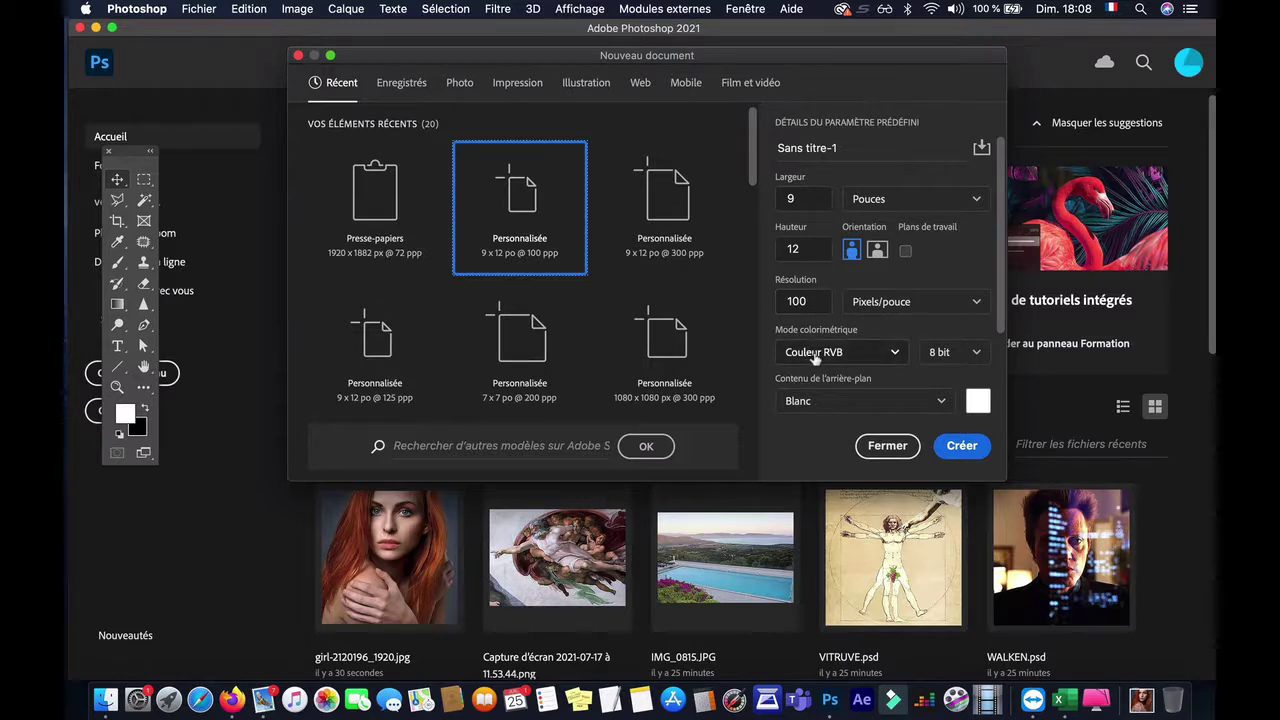
{"action": "left_click", "coordinate": [962, 447]}
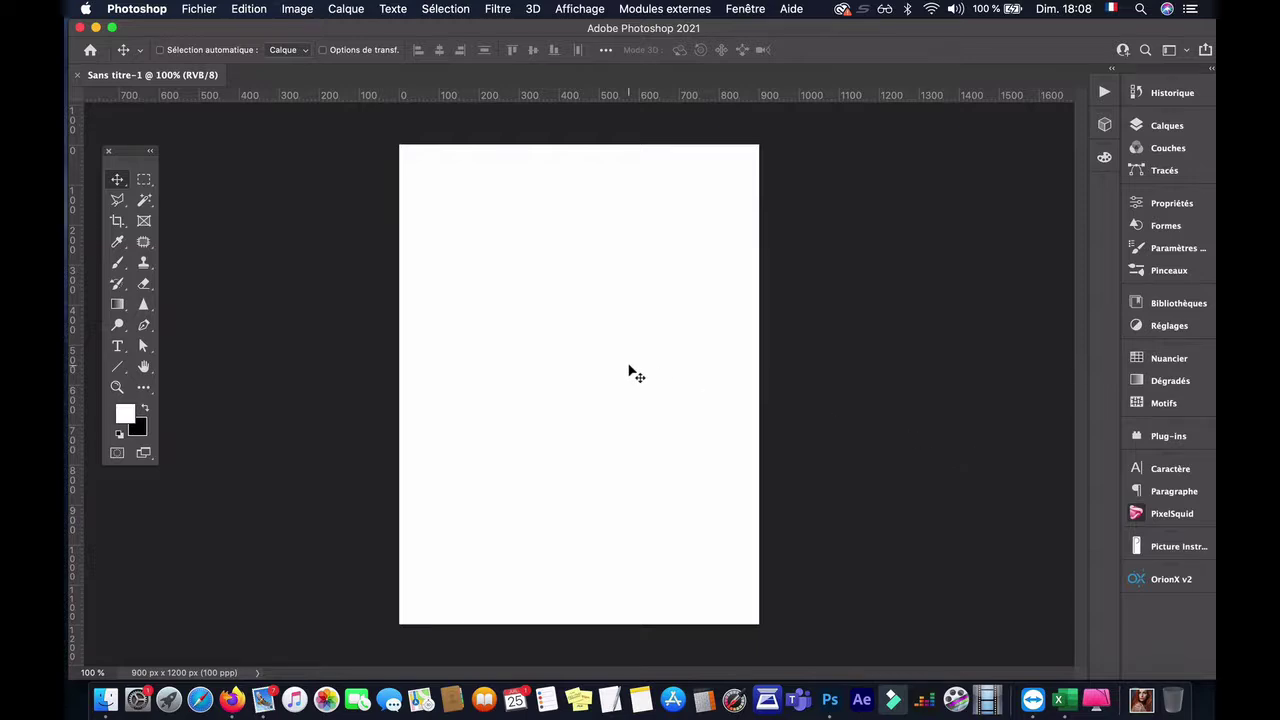
- Paste the copied portrait photo, shift it left until the face is centred on the page, and display the layer list
{"action": "key", "text": "super+v"}
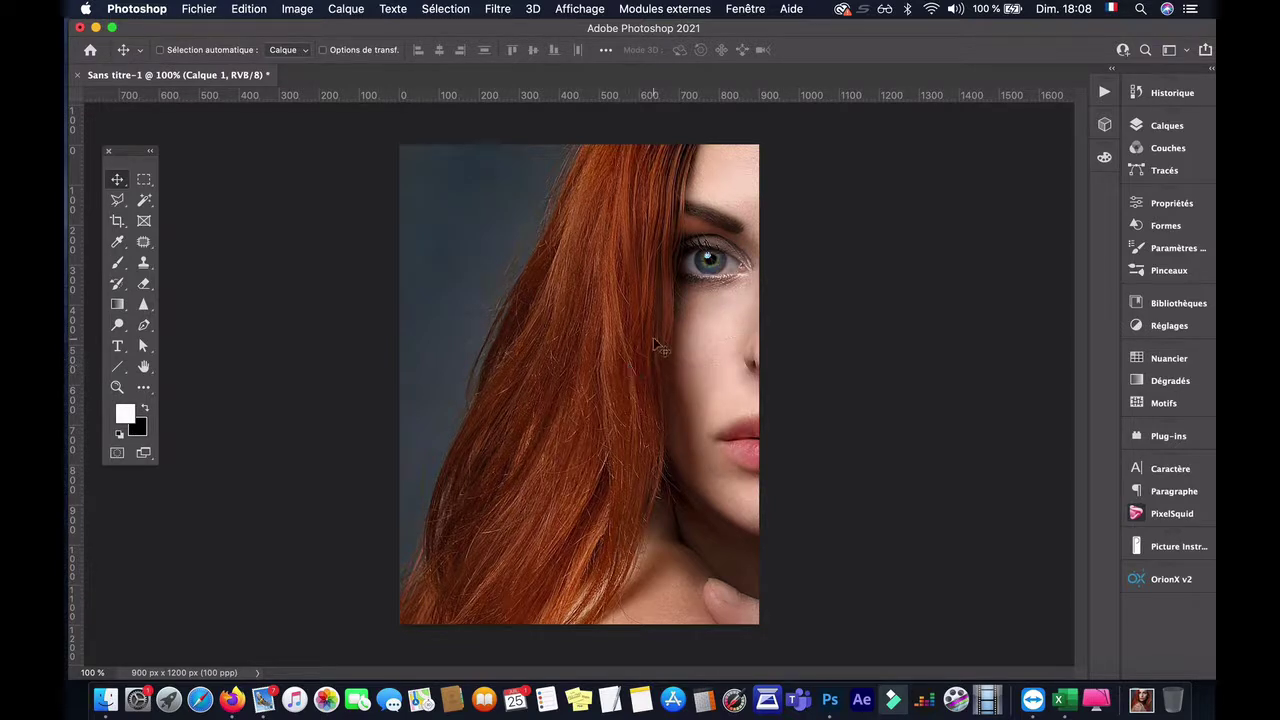
{"action": "left_click_drag", "start_coordinate": [653, 337], "coordinate": [460, 330]}
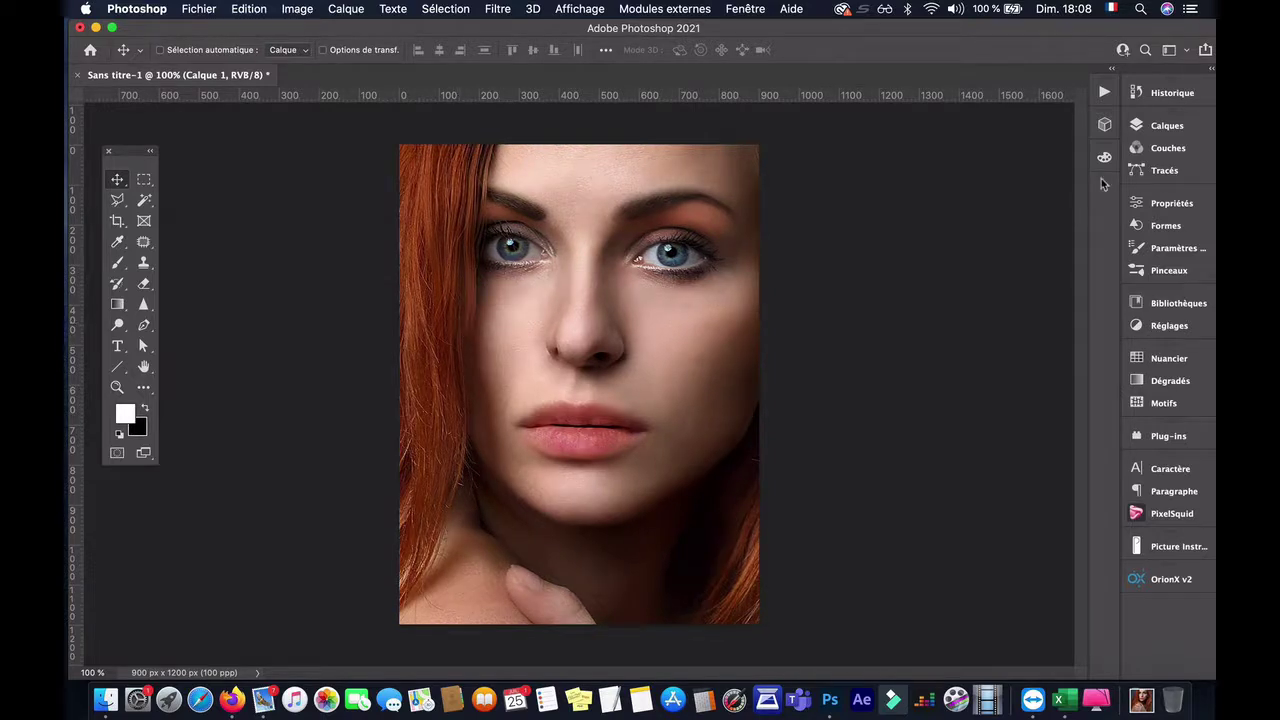
{"action": "left_click", "coordinate": [1160, 126]}
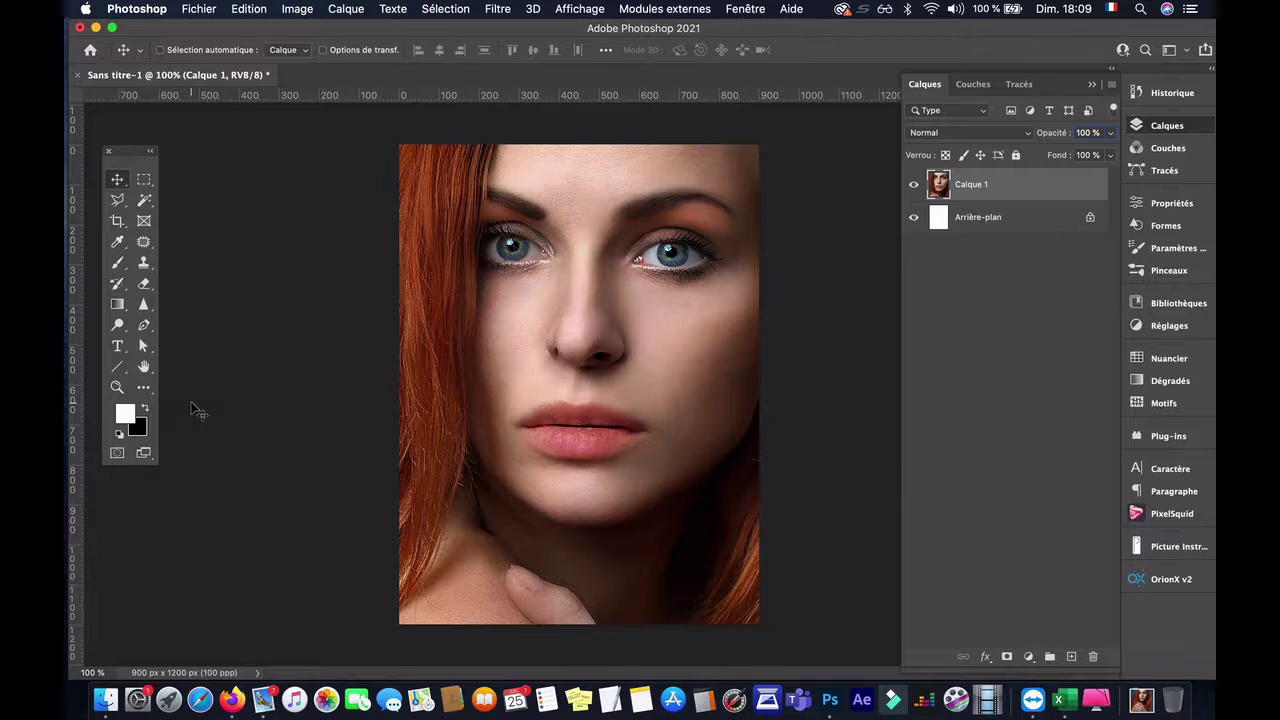
- Convert the portrait layer to black and white with a black-to-white gradient map (Courbe de transfert de dégradé)
{"action": "key", "text": "x"}
{"action": "left_click", "coordinate": [303, 10]}
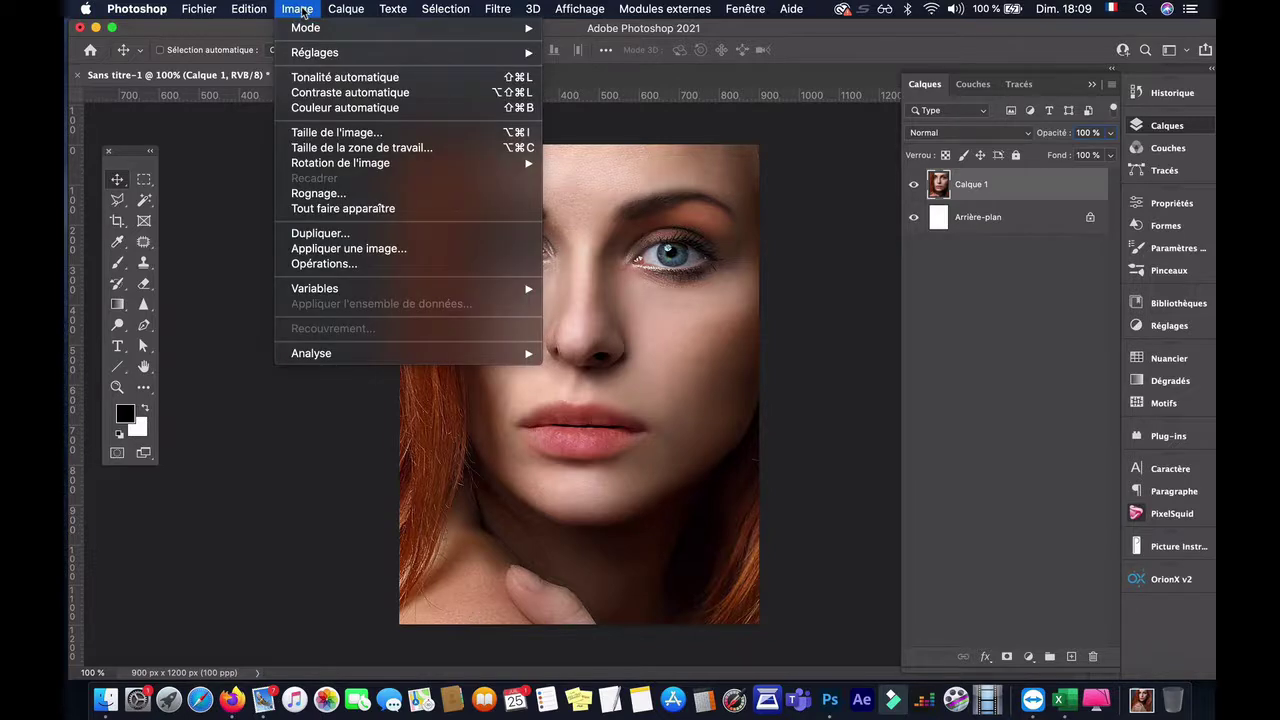
{"action": "mouse_move", "coordinate": [302, 52]}
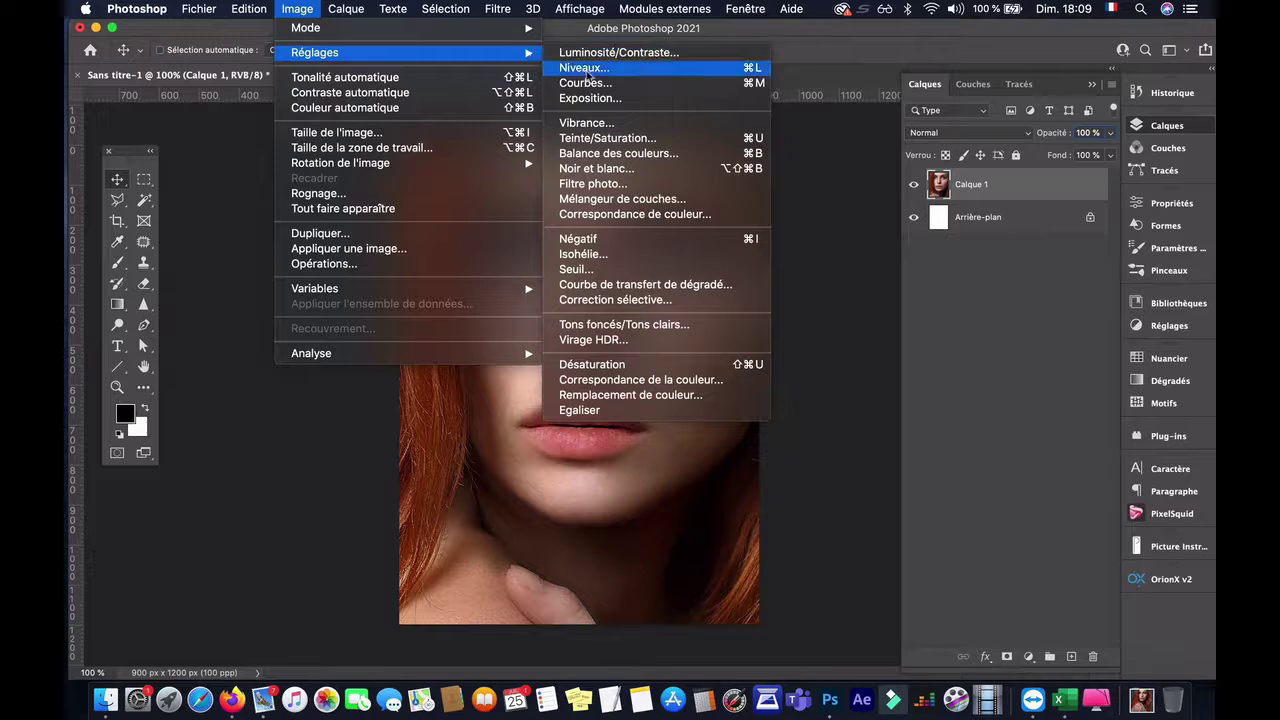
{"action": "left_click", "coordinate": [607, 286]}
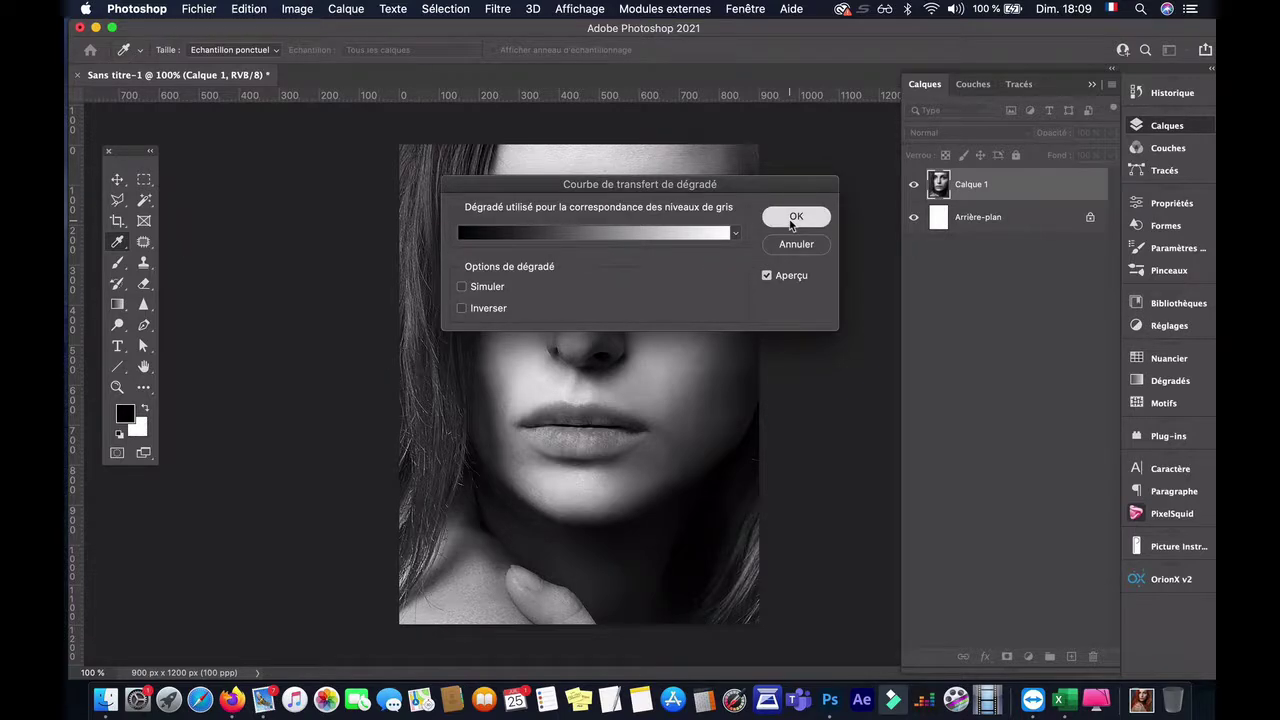
{"action": "left_click", "coordinate": [795, 218]}
{"action": "key", "text": "v"}
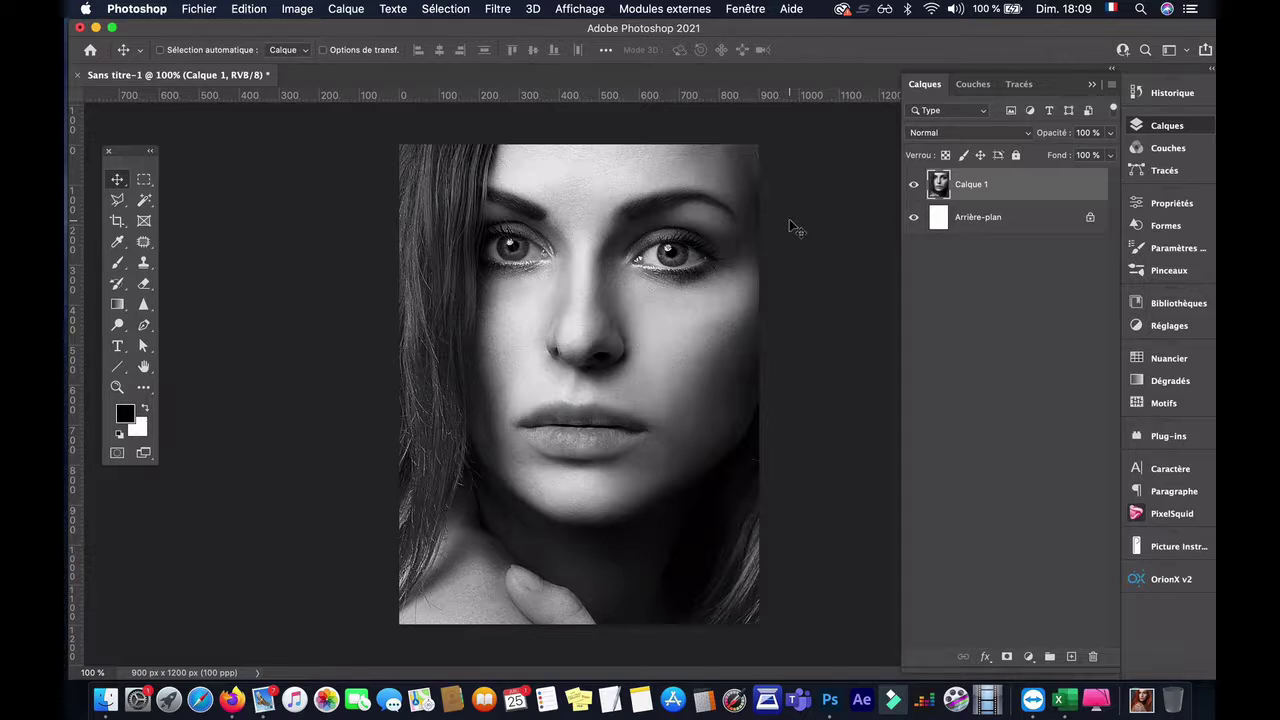
- On a new layer, draw white-to-transparent gradients inward from the image's upper-left, lower-left and upper-right corners
{"action": "left_click", "coordinate": [1071, 657]}
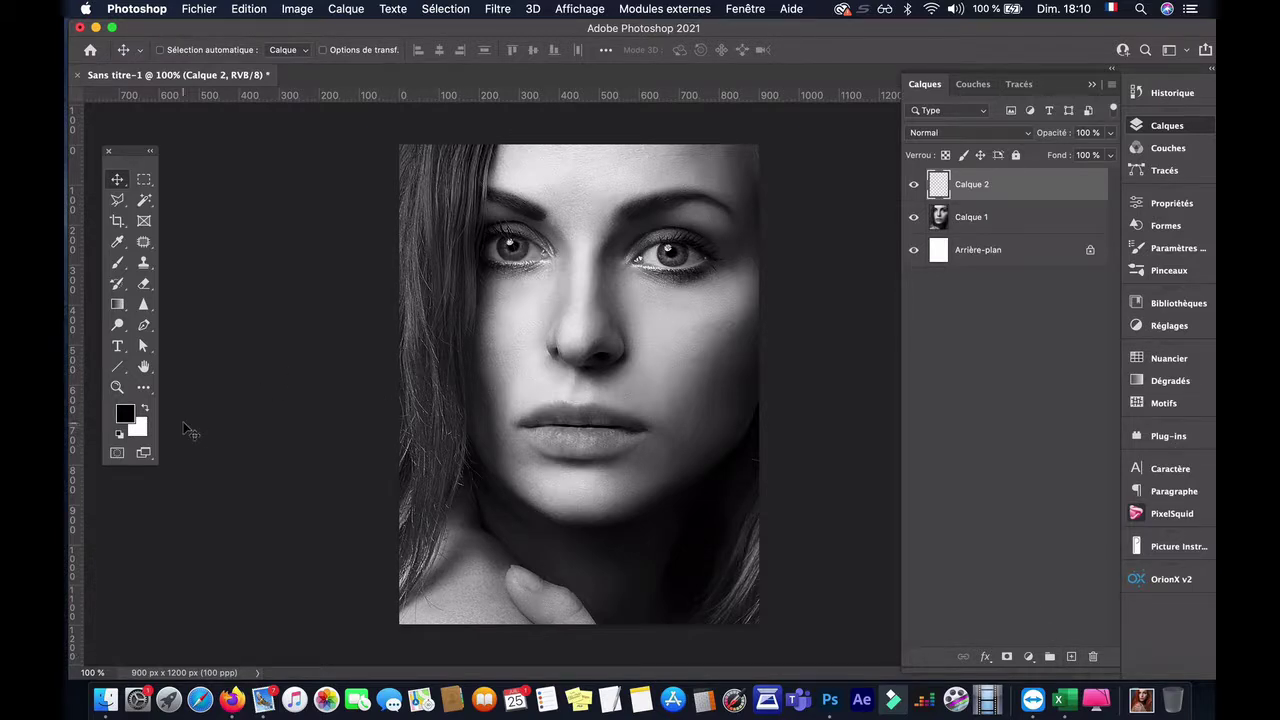
{"action": "left_click", "coordinate": [146, 413]}
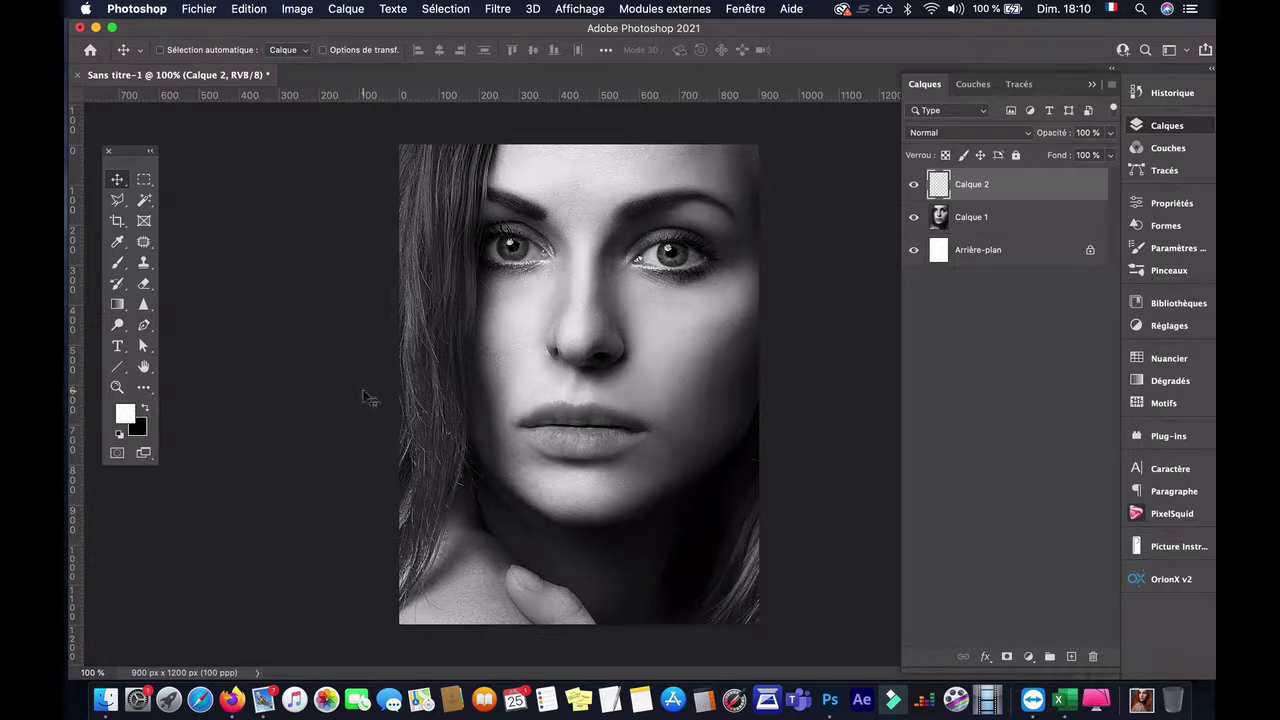
{"action": "key", "text": "g"}
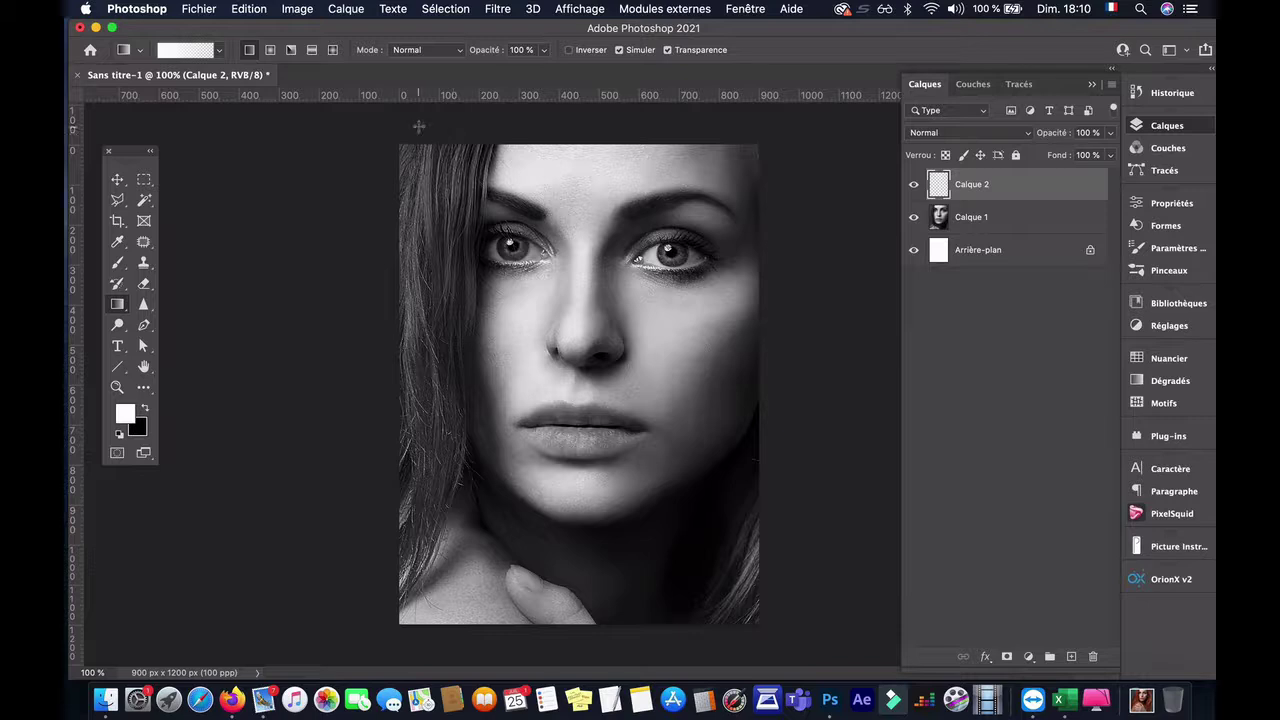
{"action": "left_click_drag", "start_coordinate": [420, 127], "coordinate": [553, 205]}
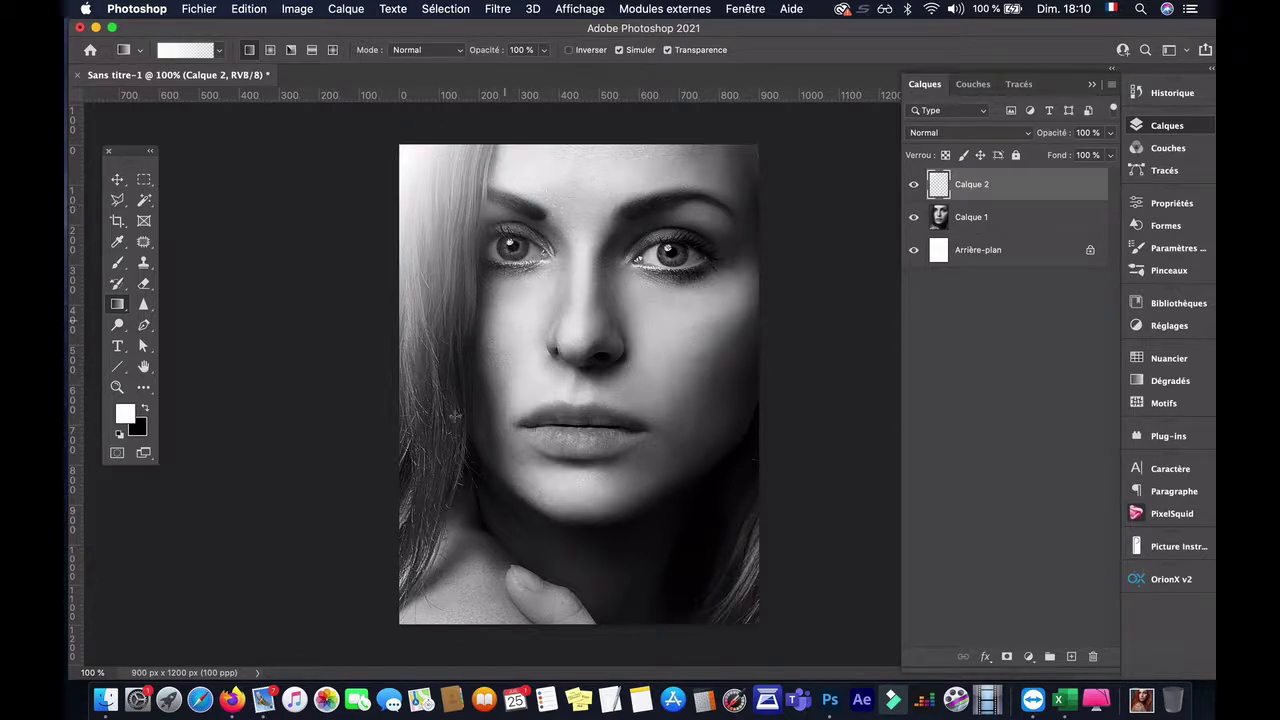
{"action": "left_click_drag", "start_coordinate": [406, 647], "coordinate": [485, 574]}
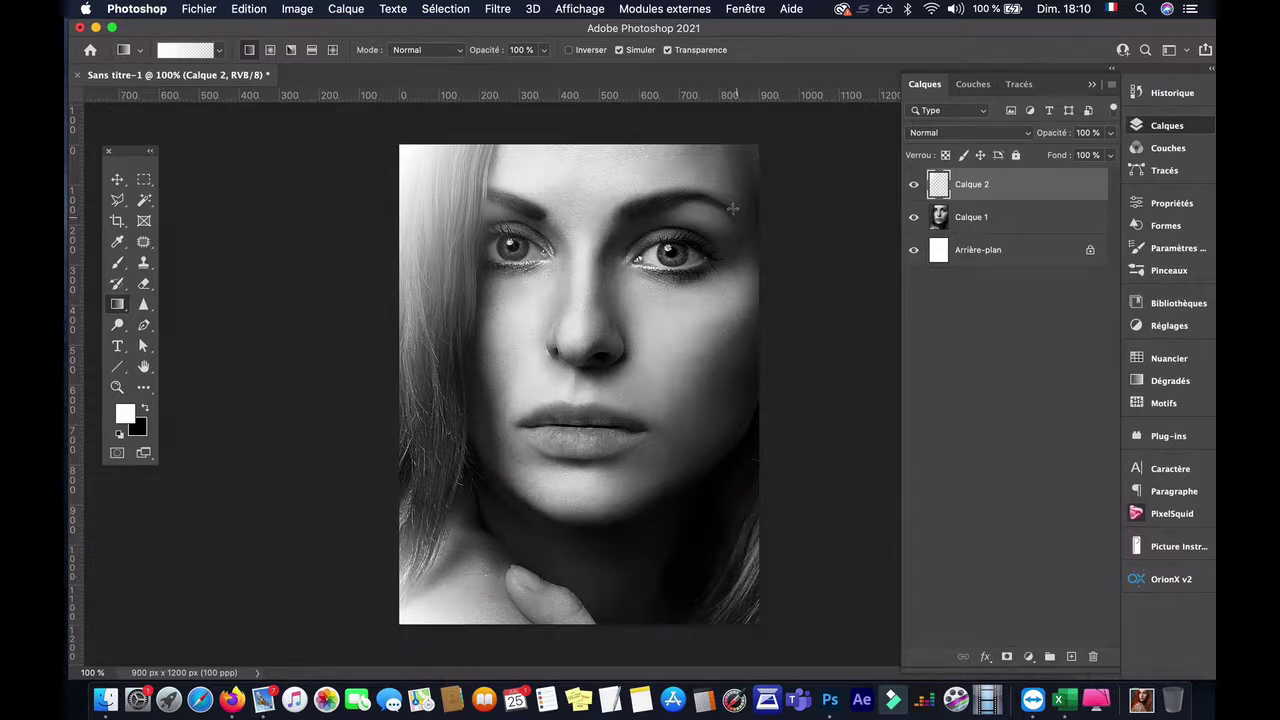
{"action": "left_click_drag", "start_coordinate": [707, 139], "coordinate": [679, 193]}
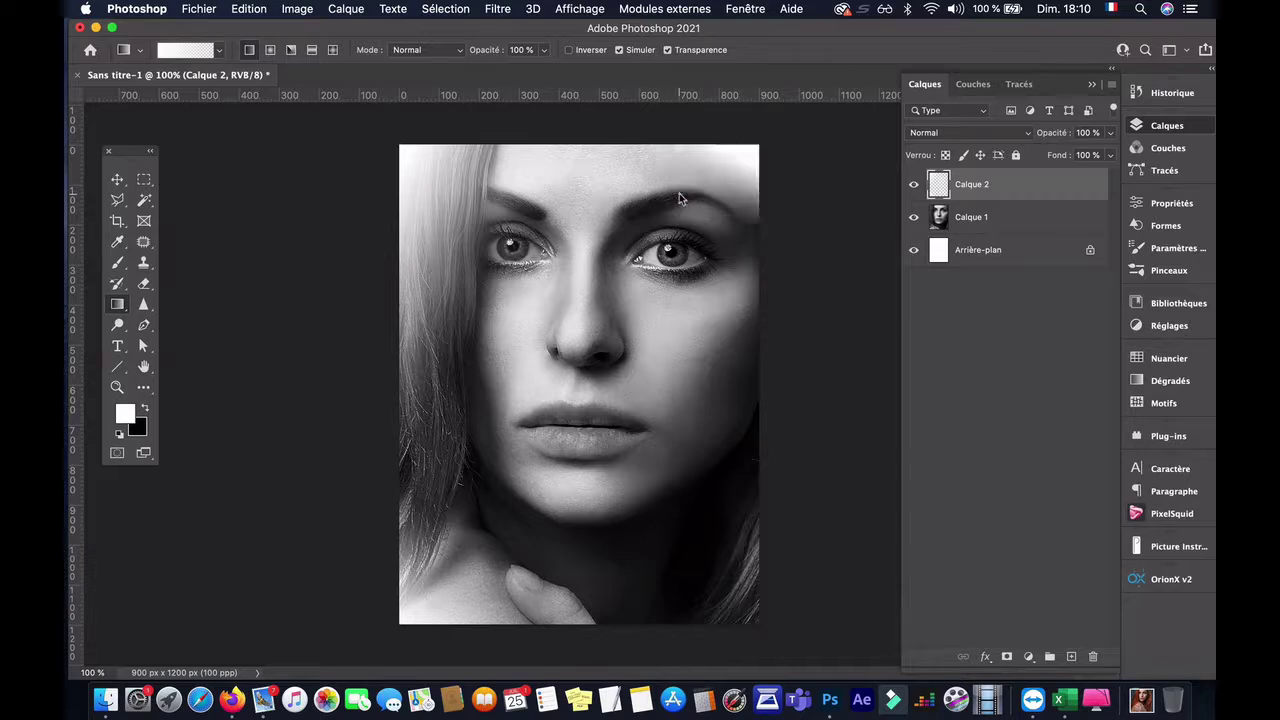
- Set the gradient layer's blend mode to Lumière tamisée and merge it with the portrait layer
{"action": "left_click", "coordinate": [1024, 134]}
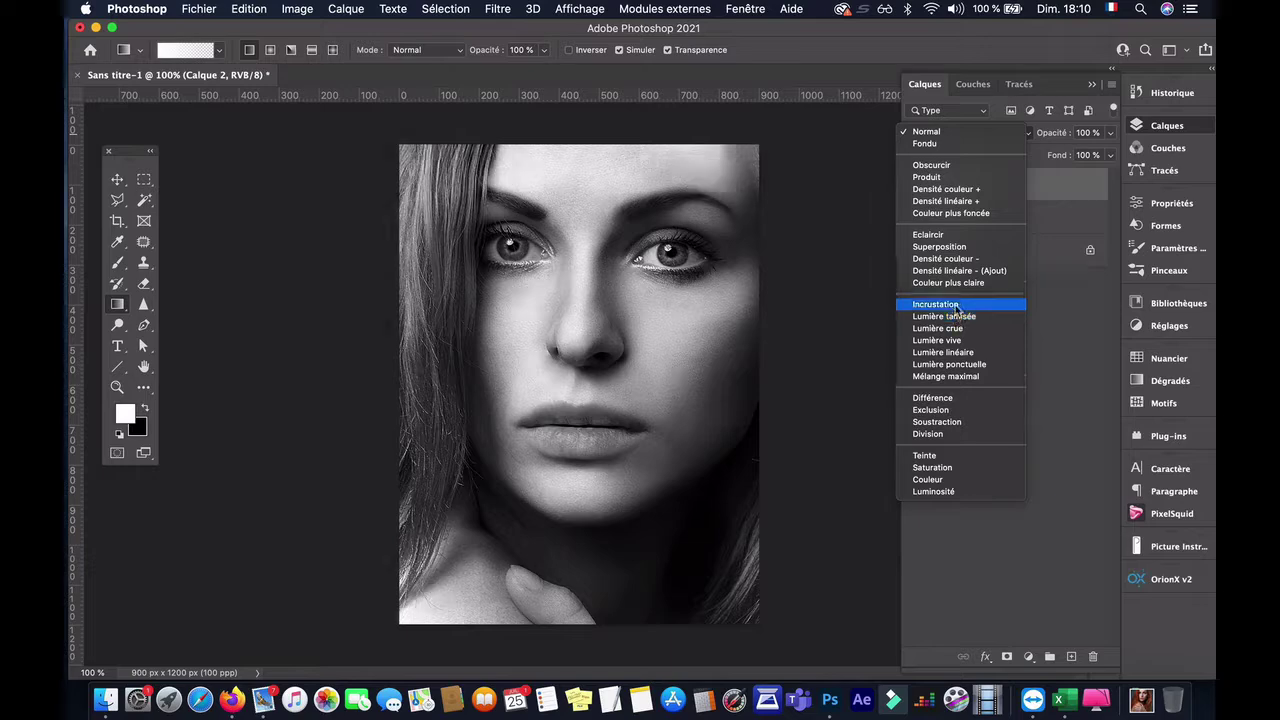
{"action": "left_click", "coordinate": [955, 316]}
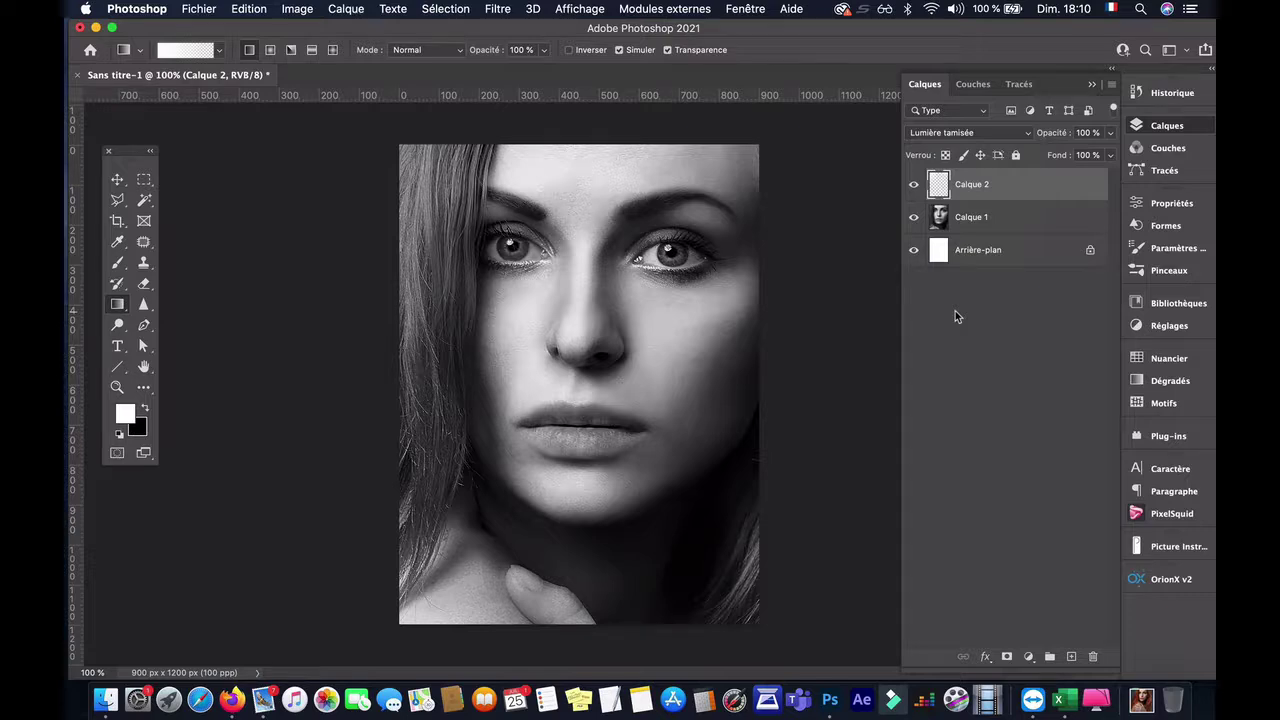
{"action": "left_click", "coordinate": [1030, 222], "text": "shift"}
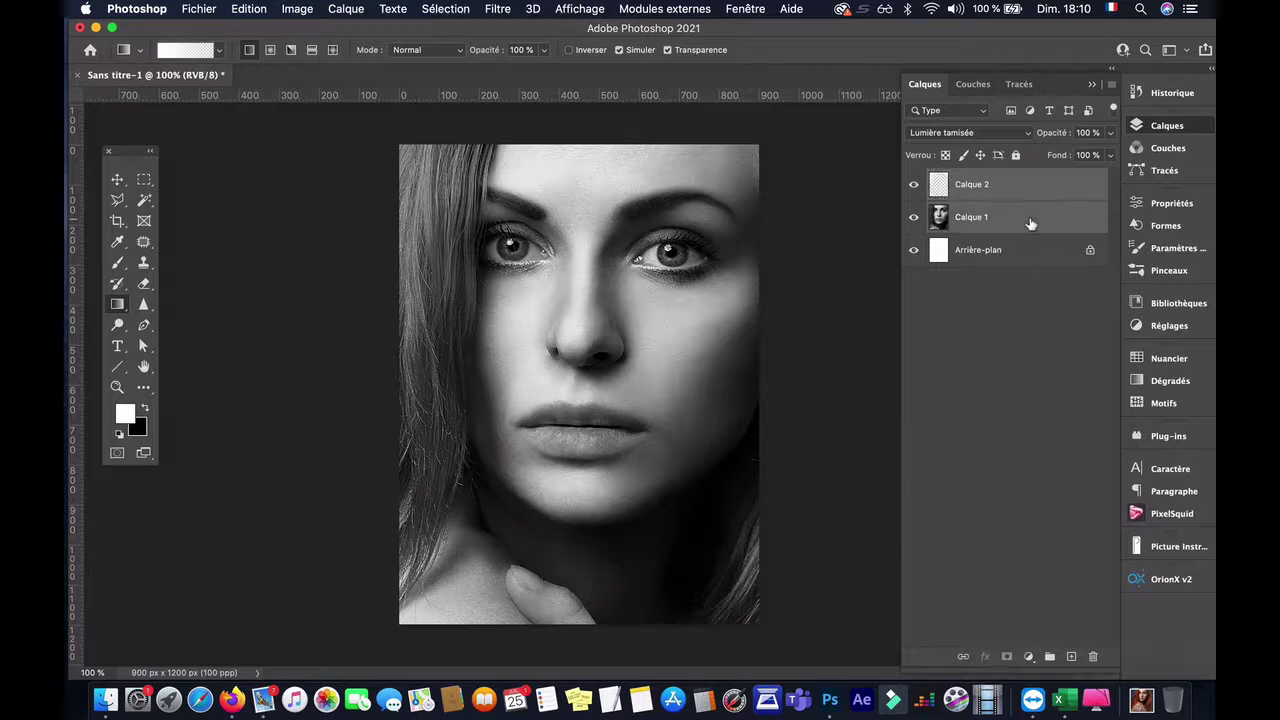
{"action": "key", "text": "super+e"}
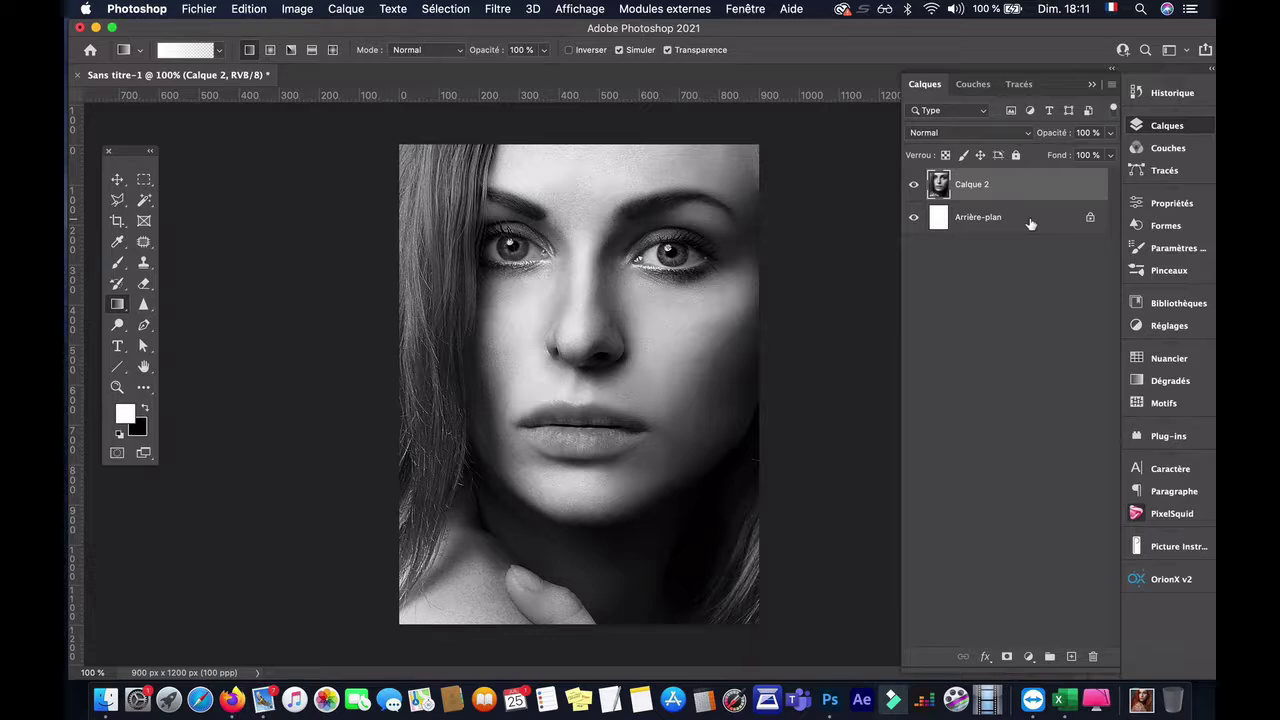
{"action": "left_click", "coordinate": [497, 9]}
{"action": "left_click", "coordinate": [527, 106]}
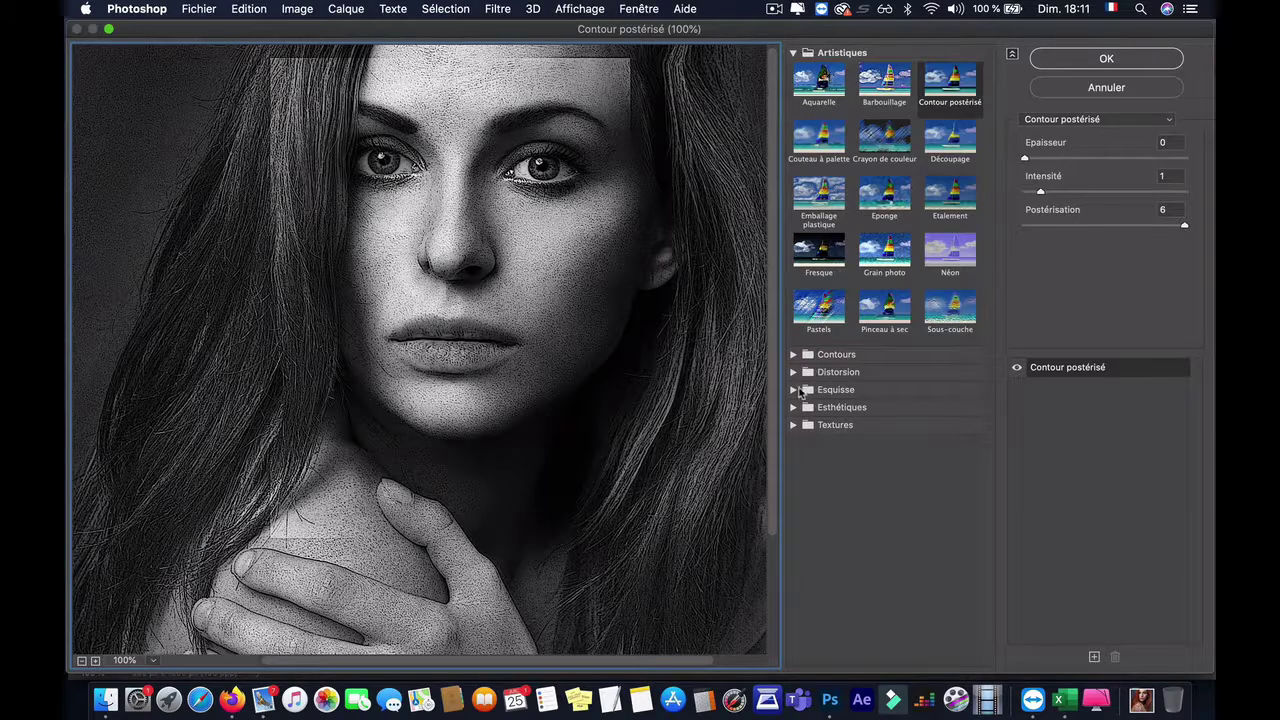
{"action": "left_click", "coordinate": [794, 390]}
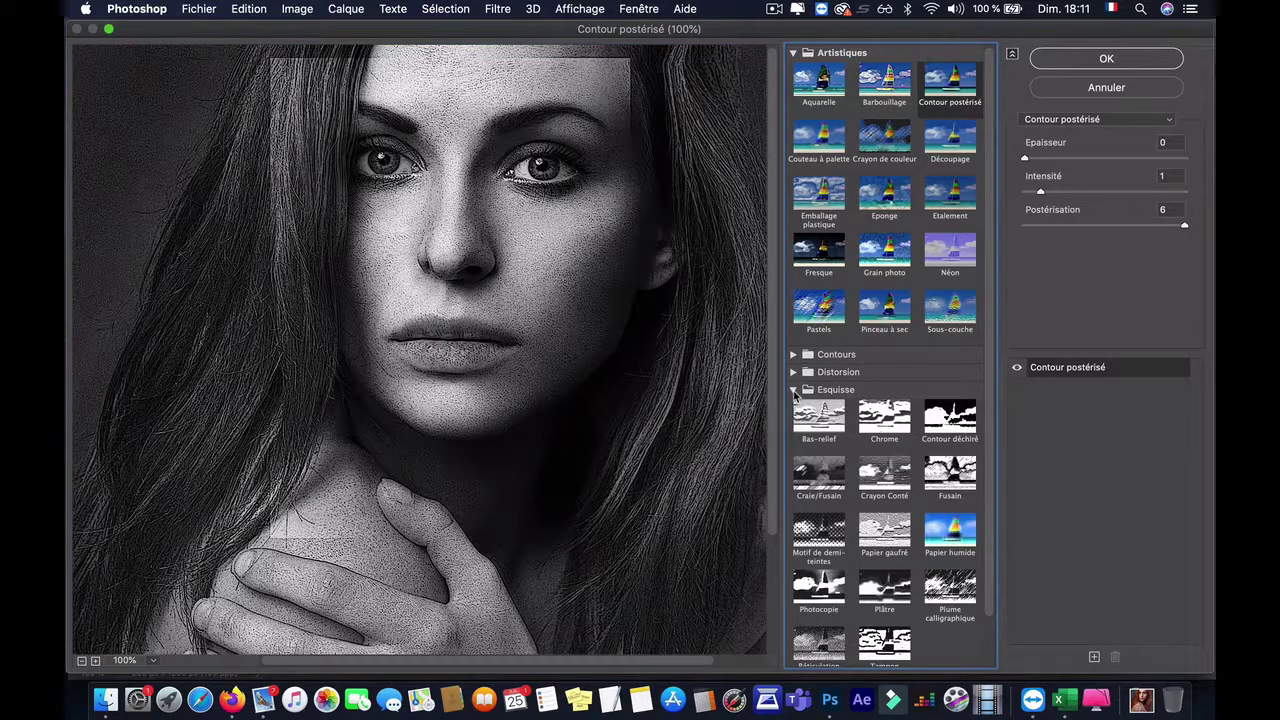
{"action": "left_click", "coordinate": [819, 530]}
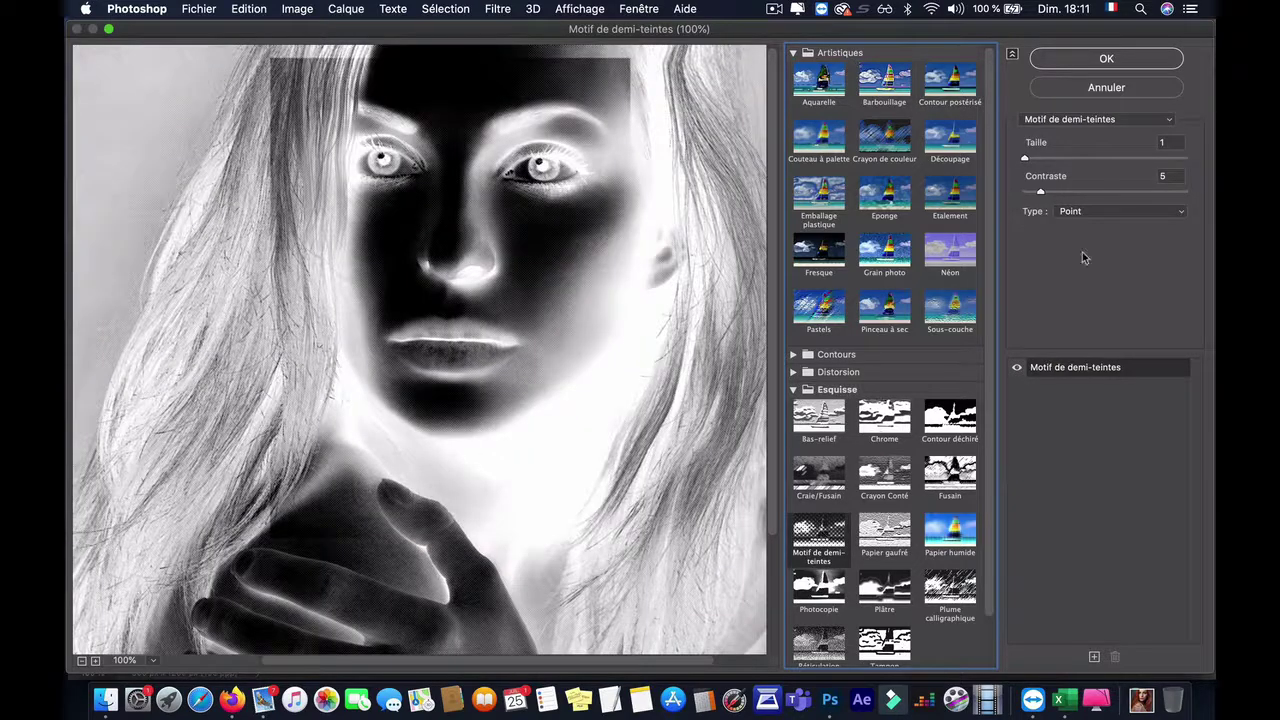
{"action": "left_click", "coordinate": [1106, 88]}
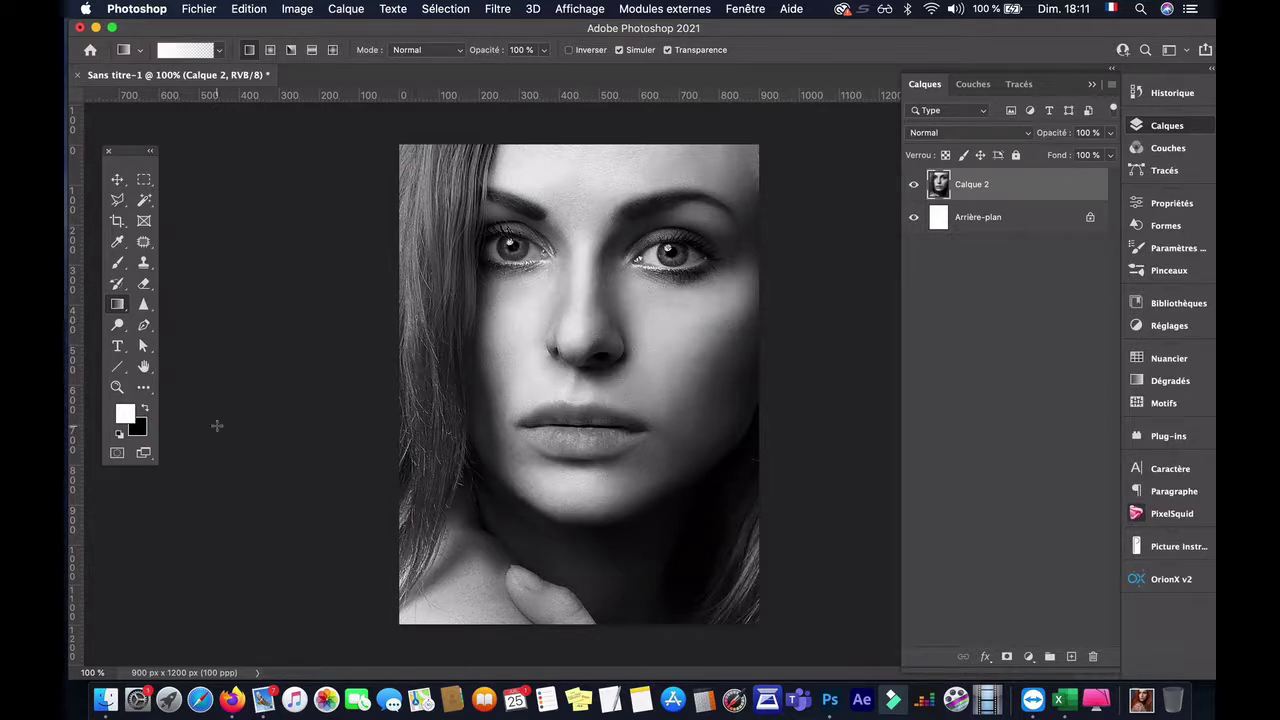
- Make black the foreground colour and choose the Motif de demi-teintes sketch filter for the merged portrait layer
{"action": "key", "text": "x"}
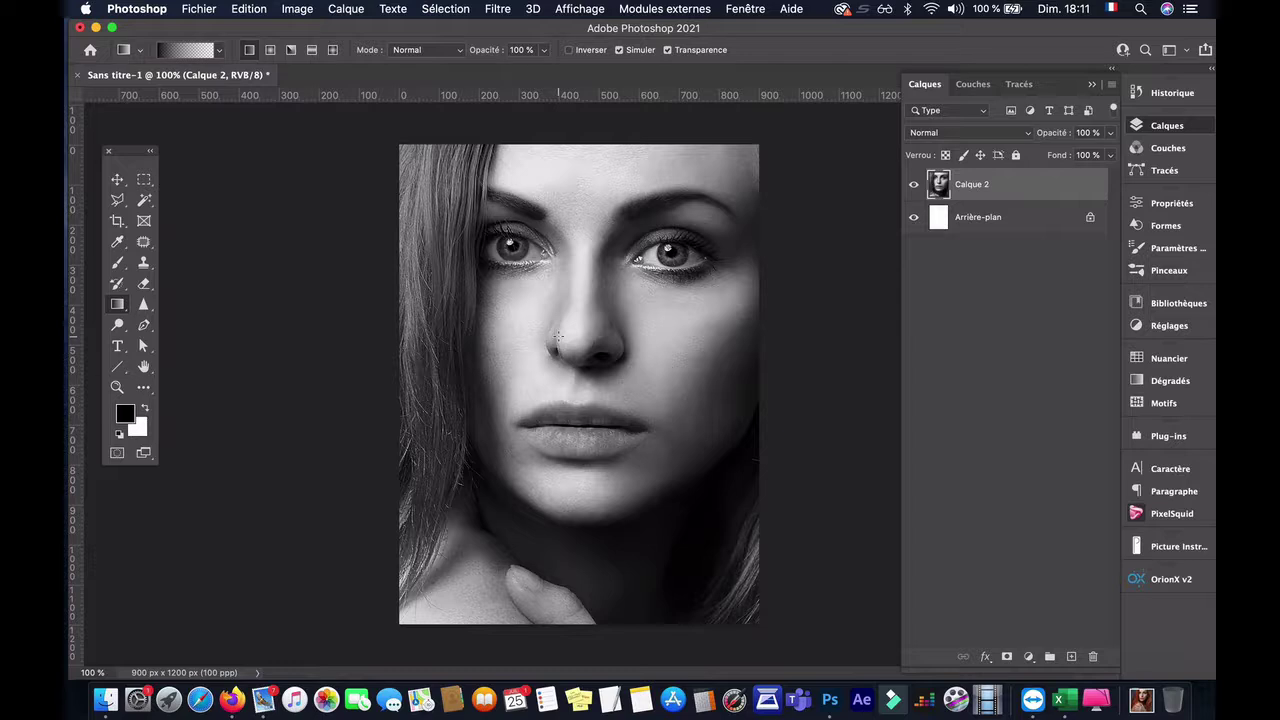
{"action": "left_click", "coordinate": [507, 10]}
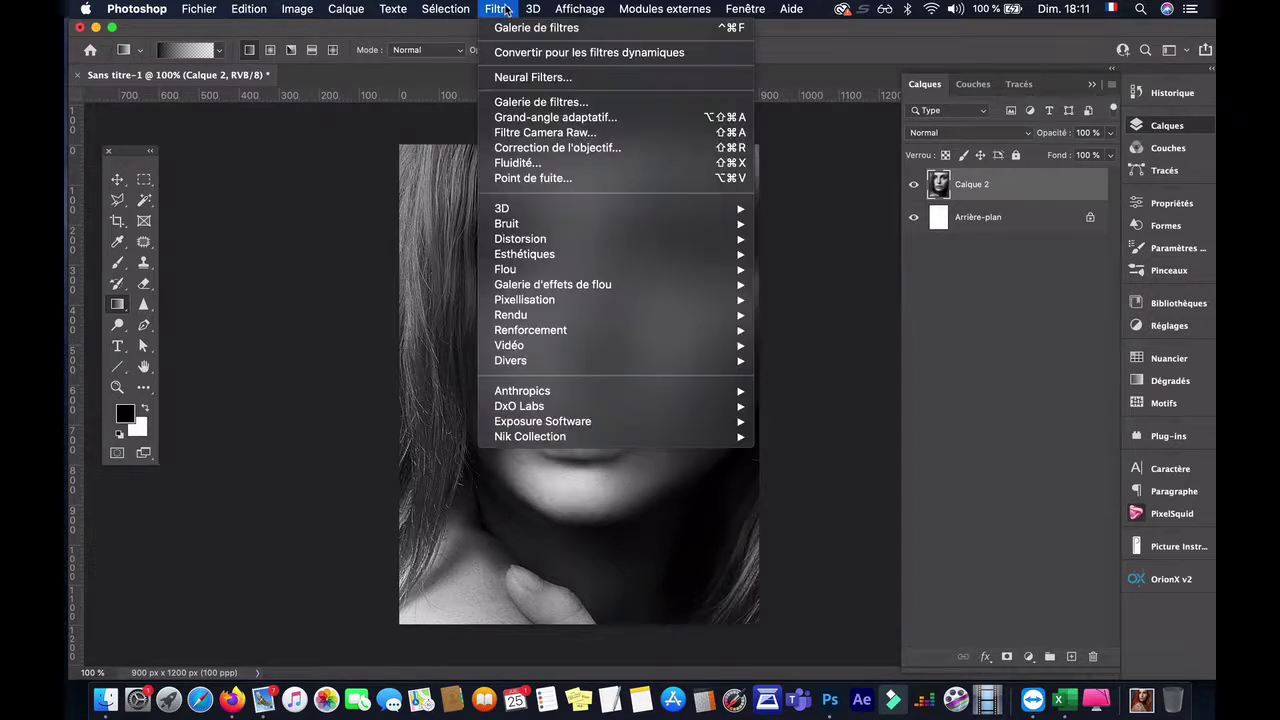
{"action": "left_click", "coordinate": [524, 101]}
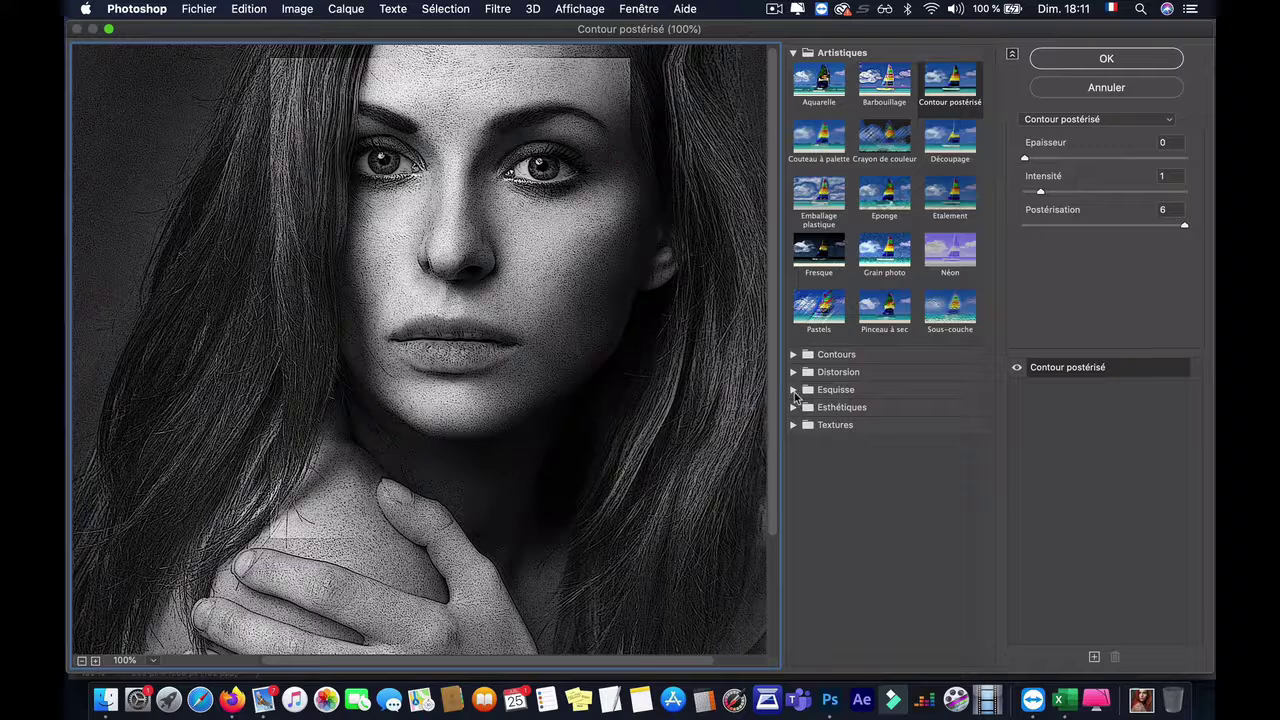
{"action": "left_click", "coordinate": [795, 392]}
{"action": "left_click", "coordinate": [812, 540]}
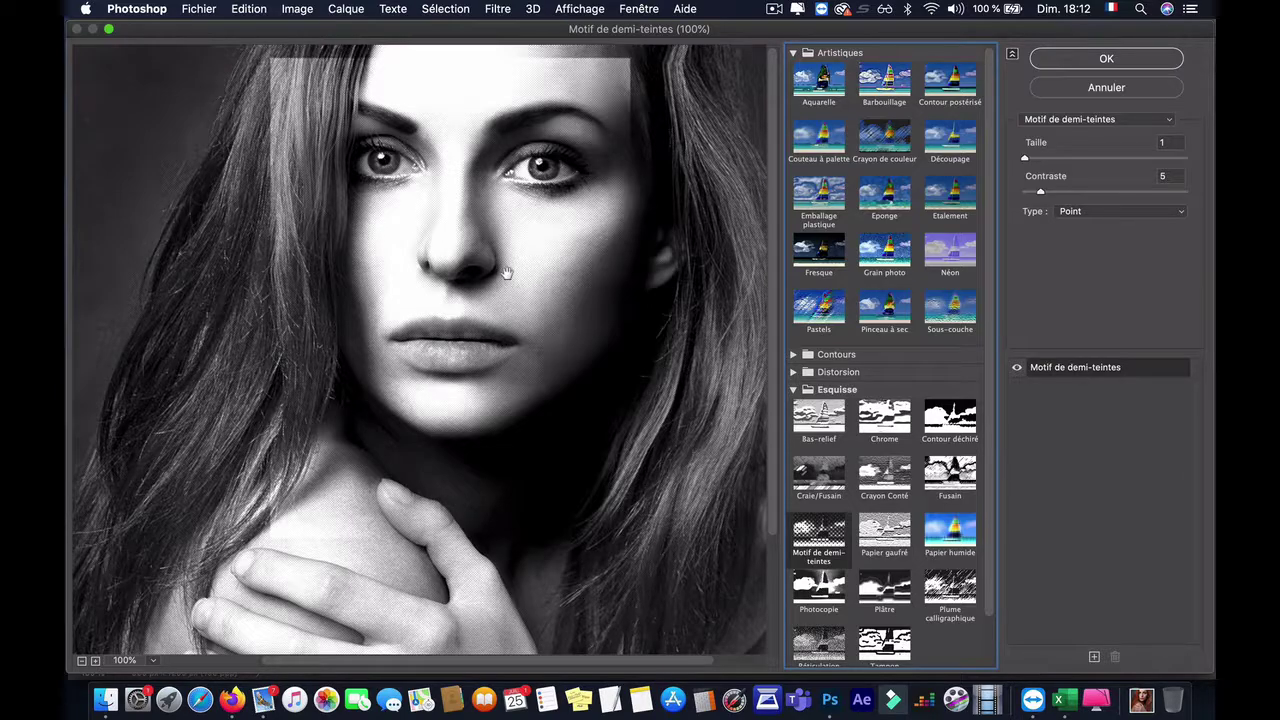
- Apply the halftone filter with Taille 2, Contraste 3 and the Point pattern type
{"action": "left_click", "coordinate": [96, 662]}
{"action": "left_click_drag", "start_coordinate": [484, 351], "coordinate": [436, 455]}
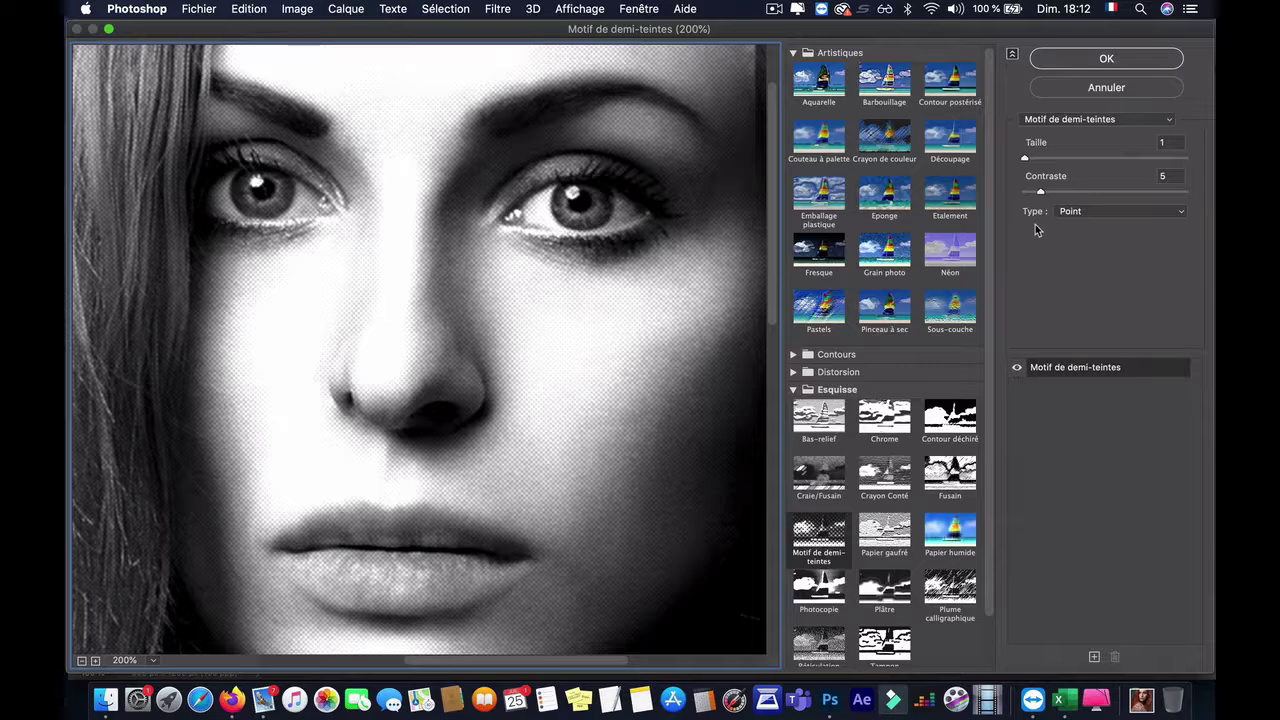
{"action": "left_click", "coordinate": [1026, 160]}
{"action": "left_click_drag", "start_coordinate": [1026, 160], "coordinate": [1044, 165]}
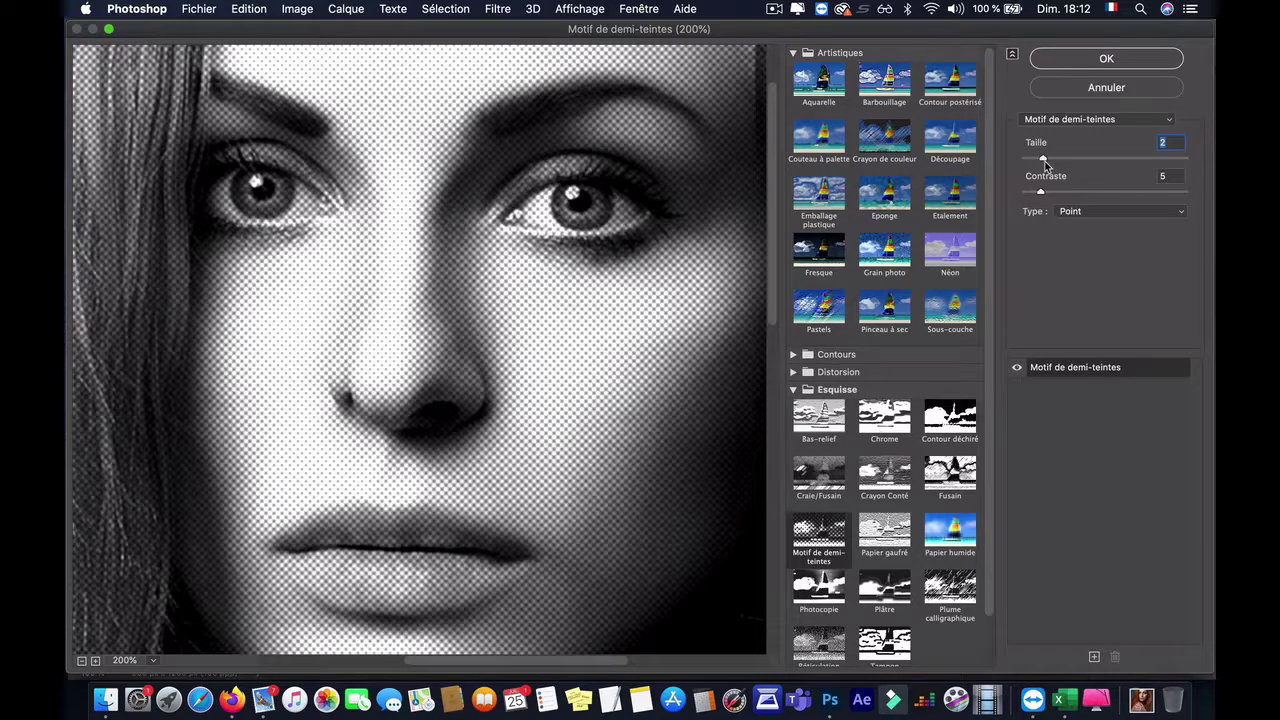
{"action": "left_click_drag", "start_coordinate": [1045, 165], "coordinate": [1050, 167]}
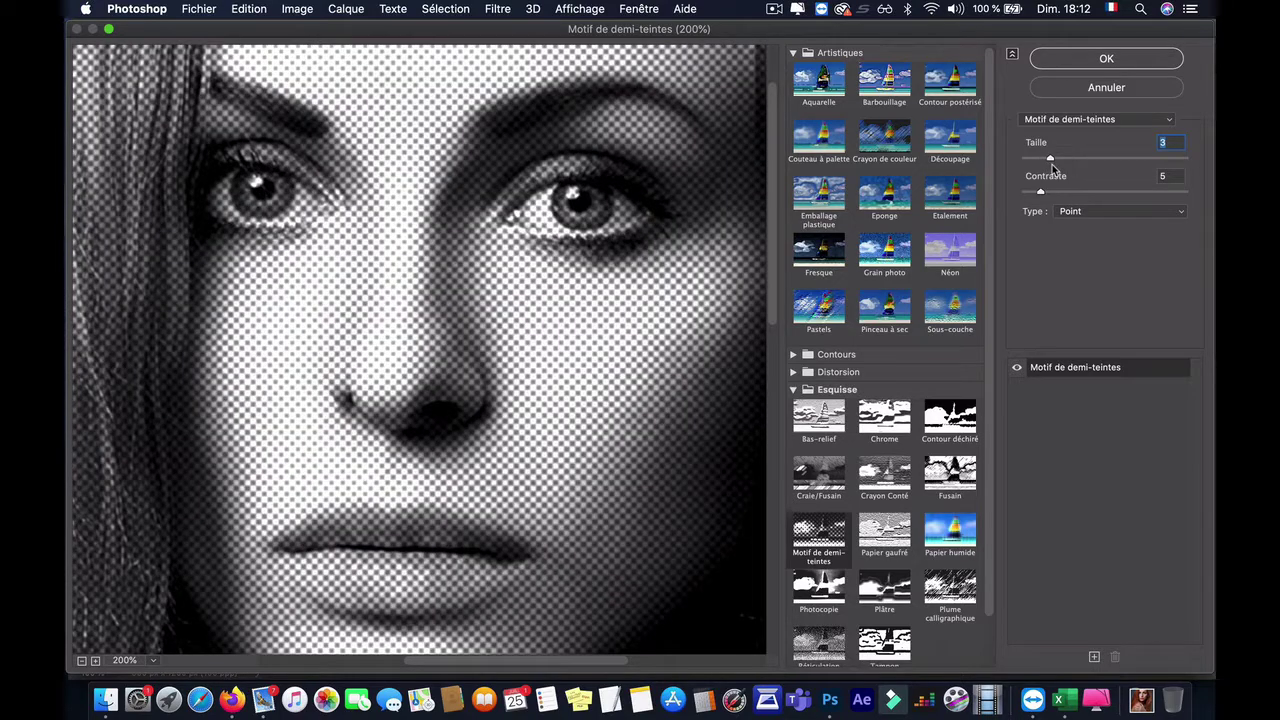
{"action": "left_click_drag", "start_coordinate": [1052, 168], "coordinate": [1047, 167]}
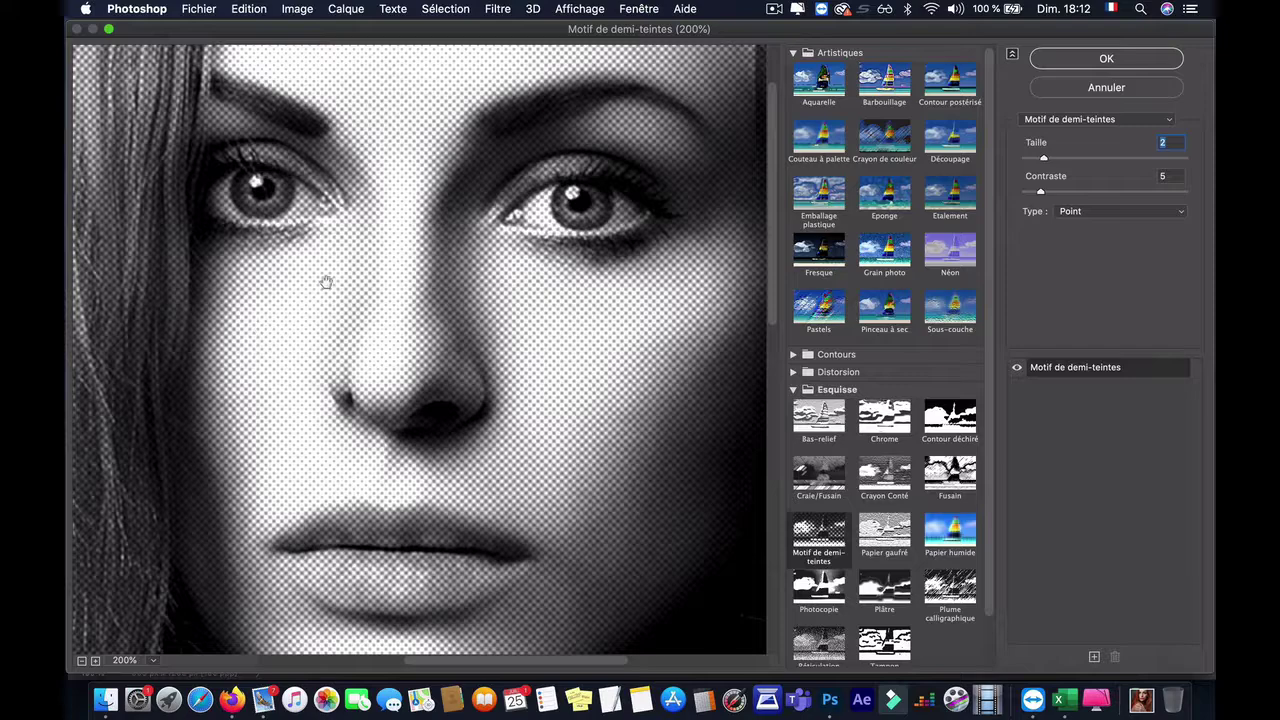
{"action": "mouse_move", "coordinate": [1040, 191]}
{"action": "left_mouse_down"}
{"action": "mouse_move", "coordinate": [1059, 193]}
{"action": "mouse_move", "coordinate": [1014, 202]}
{"action": "mouse_move", "coordinate": [1034, 200]}
{"action": "left_mouse_up"}
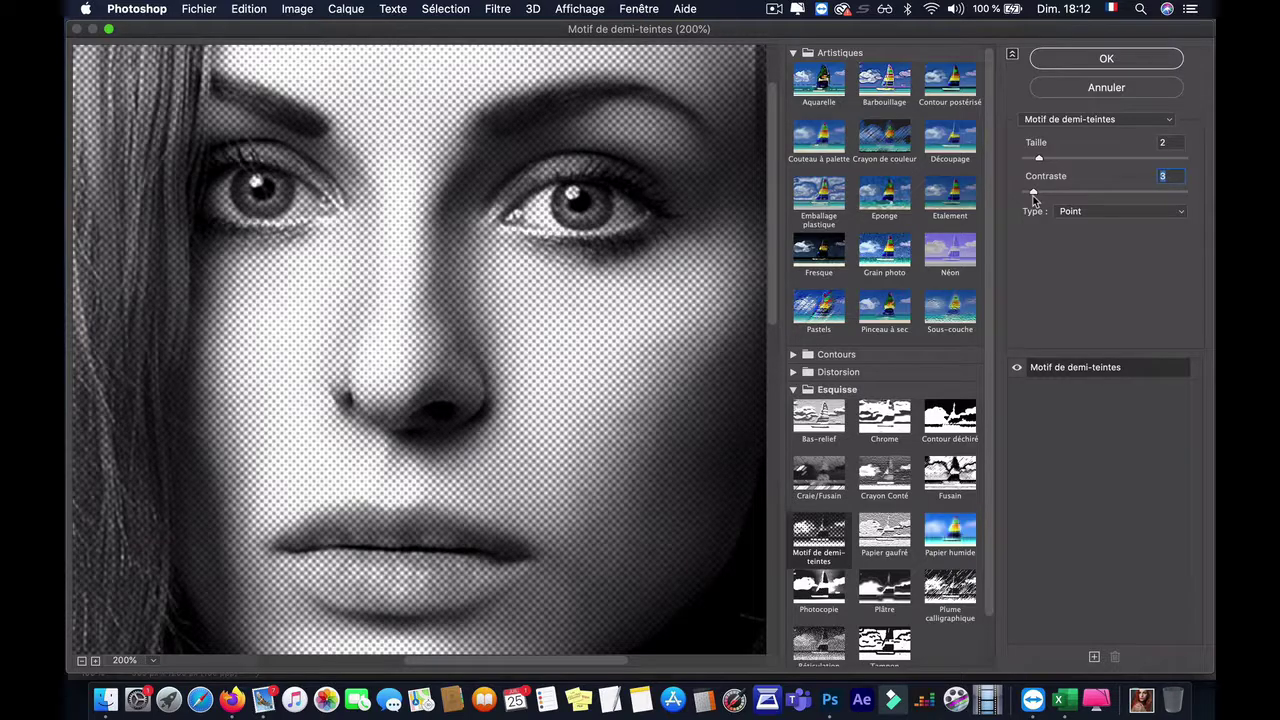
{"action": "left_click", "coordinate": [1103, 60]}
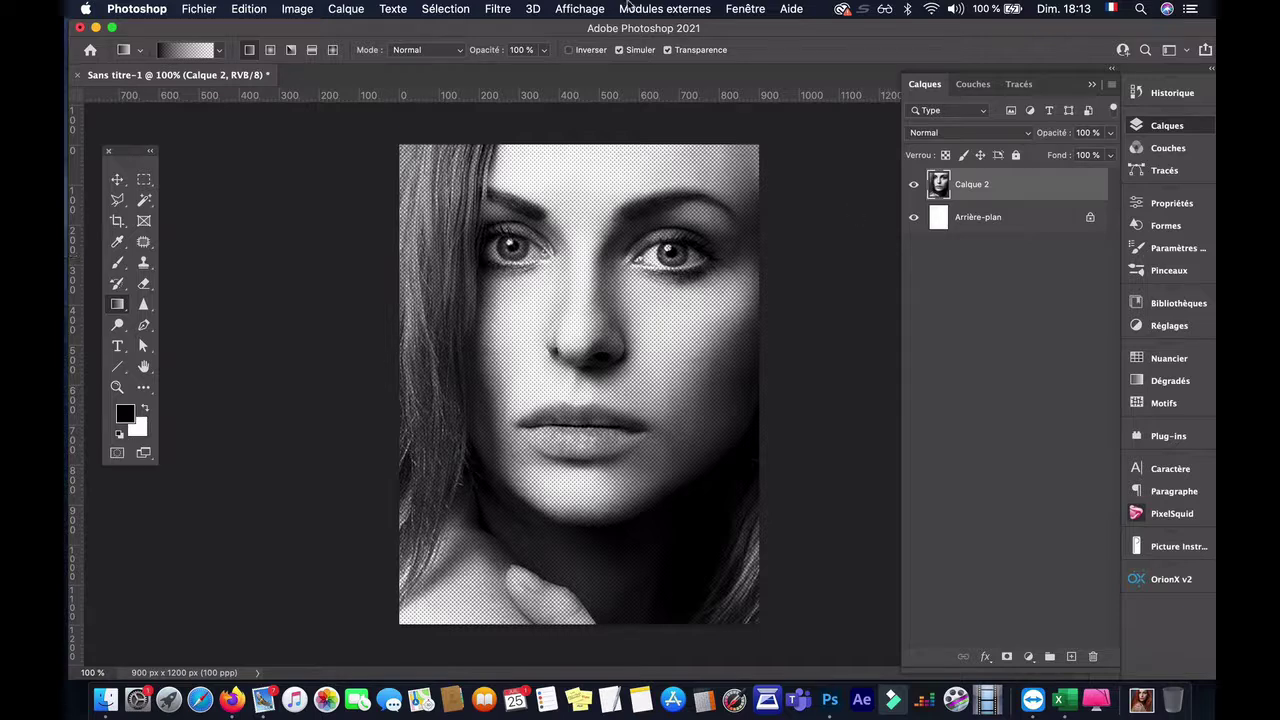
- Open the filter gallery for the halftone portrait layer and choose the Contour postérisé filter from the Artistiques category
{"action": "left_click", "coordinate": [498, 10]}
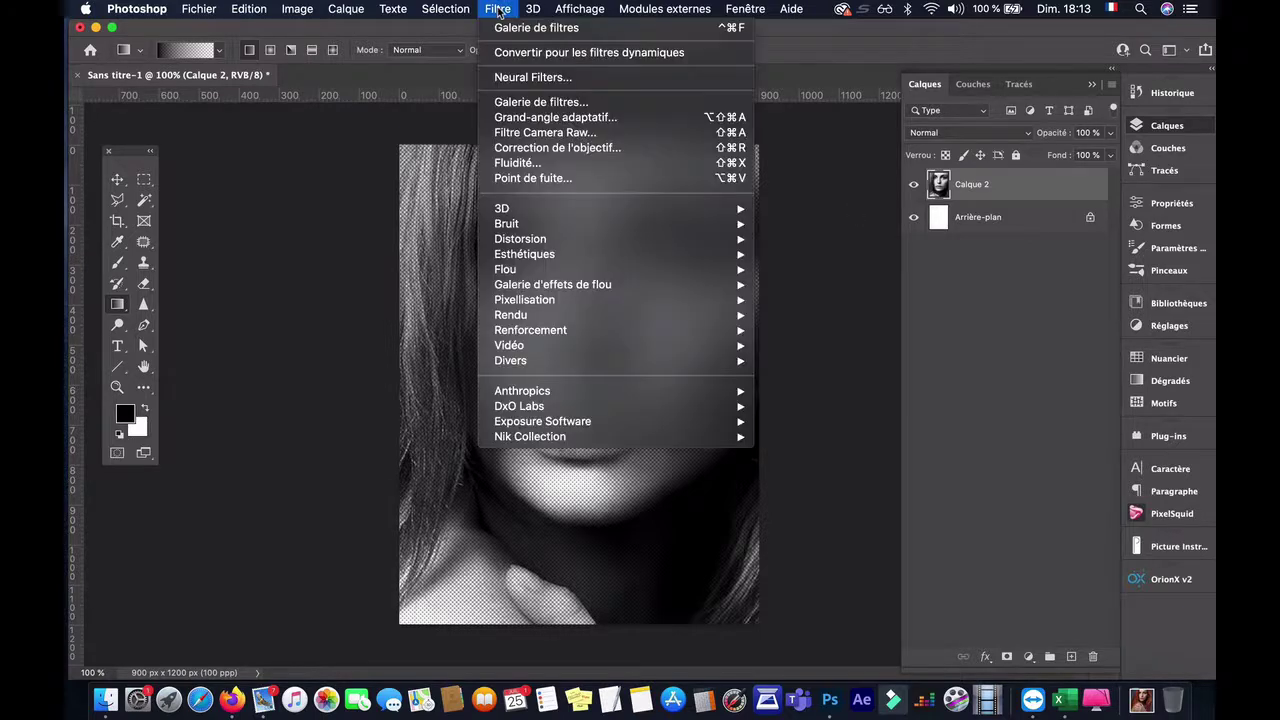
{"action": "left_click", "coordinate": [506, 104]}
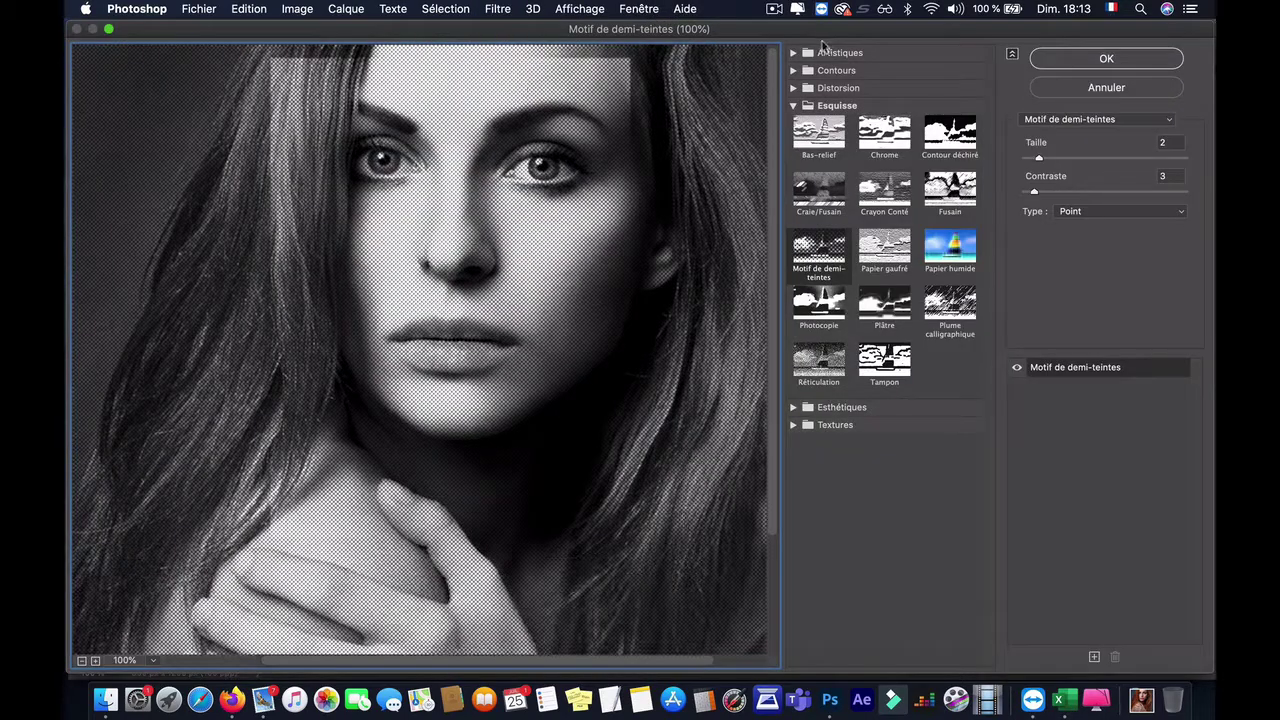
{"action": "left_click", "coordinate": [793, 53]}
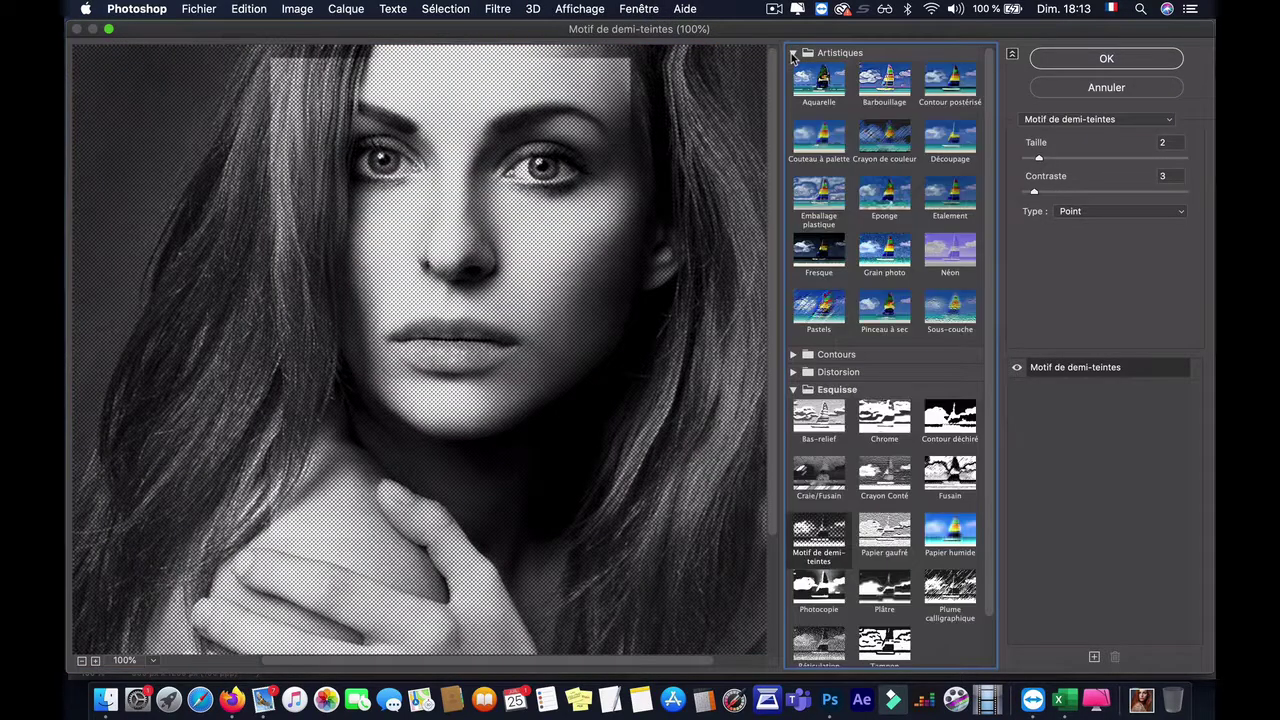
{"action": "left_click", "coordinate": [952, 88]}
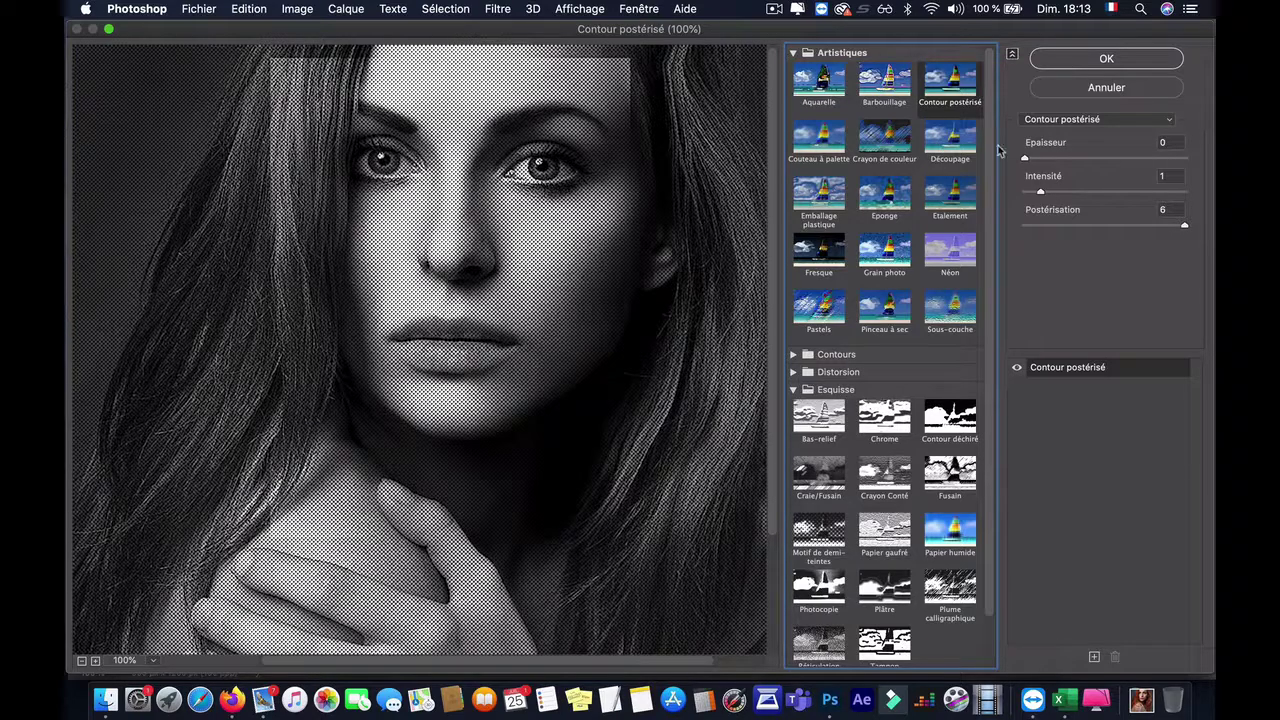
- Preview the filter with Epaisseur 5 and Intensité 10, returning them to 0 and 1
{"action": "left_click_drag", "start_coordinate": [1024, 160], "coordinate": [1102, 168]}
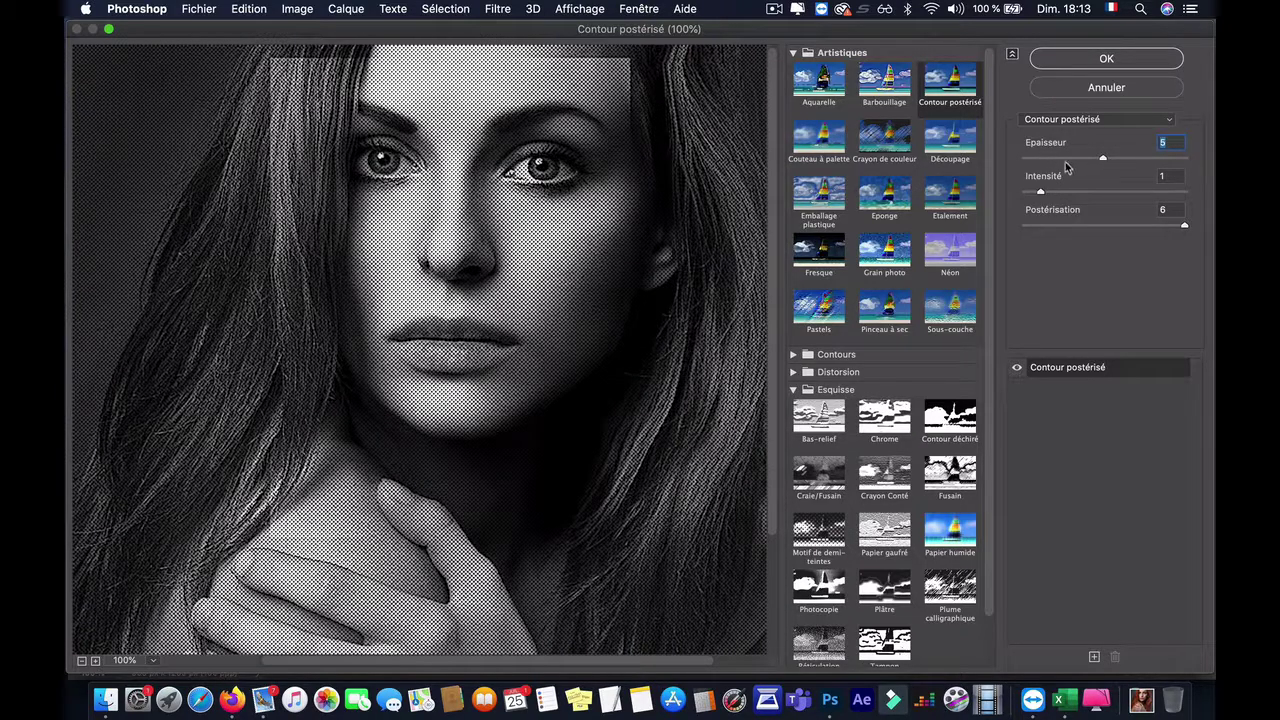
{"action": "left_click_drag", "start_coordinate": [1106, 159], "coordinate": [1025, 153]}
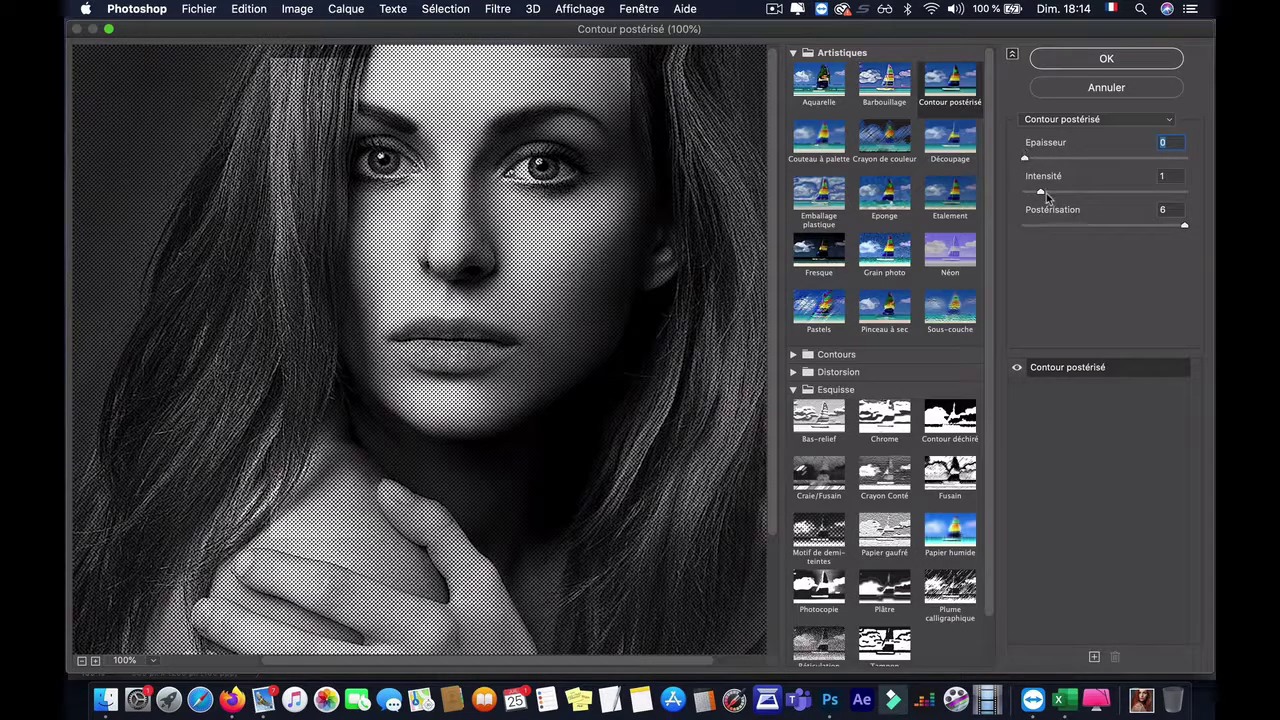
{"action": "left_click", "coordinate": [1046, 192]}
{"action": "left_click_drag", "start_coordinate": [1052, 192], "coordinate": [1190, 194]}
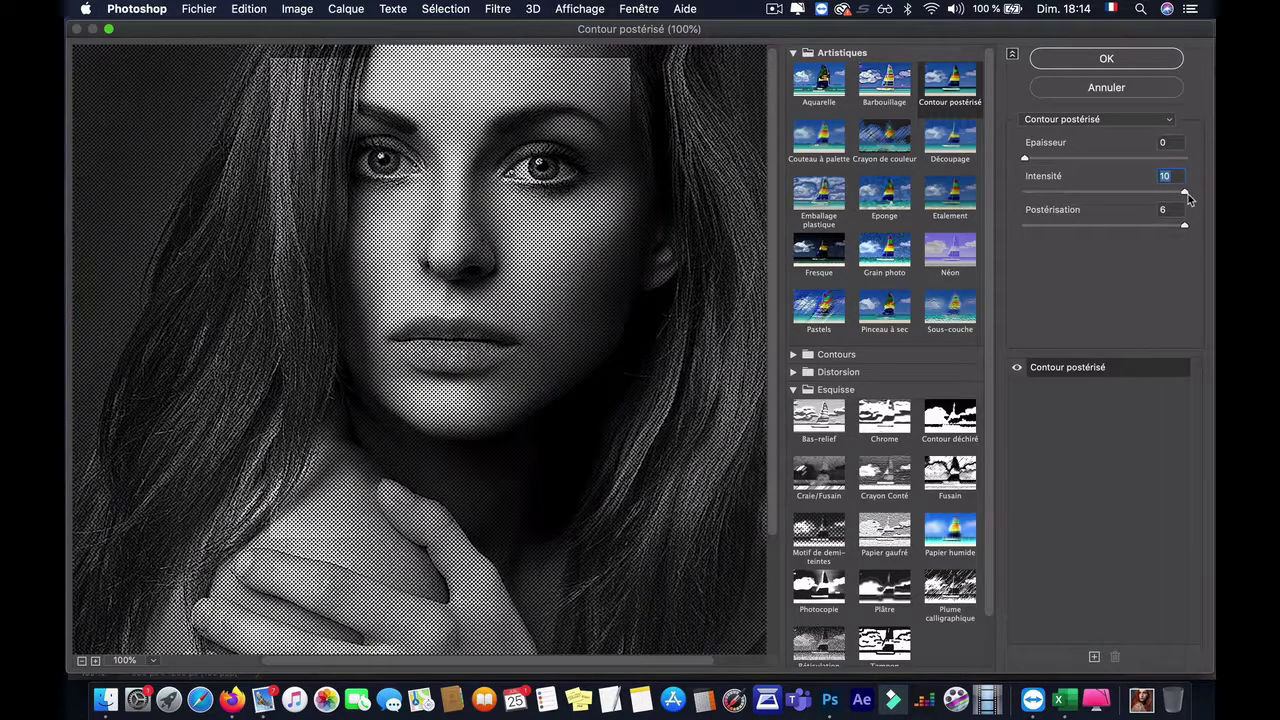
{"action": "left_click_drag", "start_coordinate": [1186, 194], "coordinate": [1042, 194]}
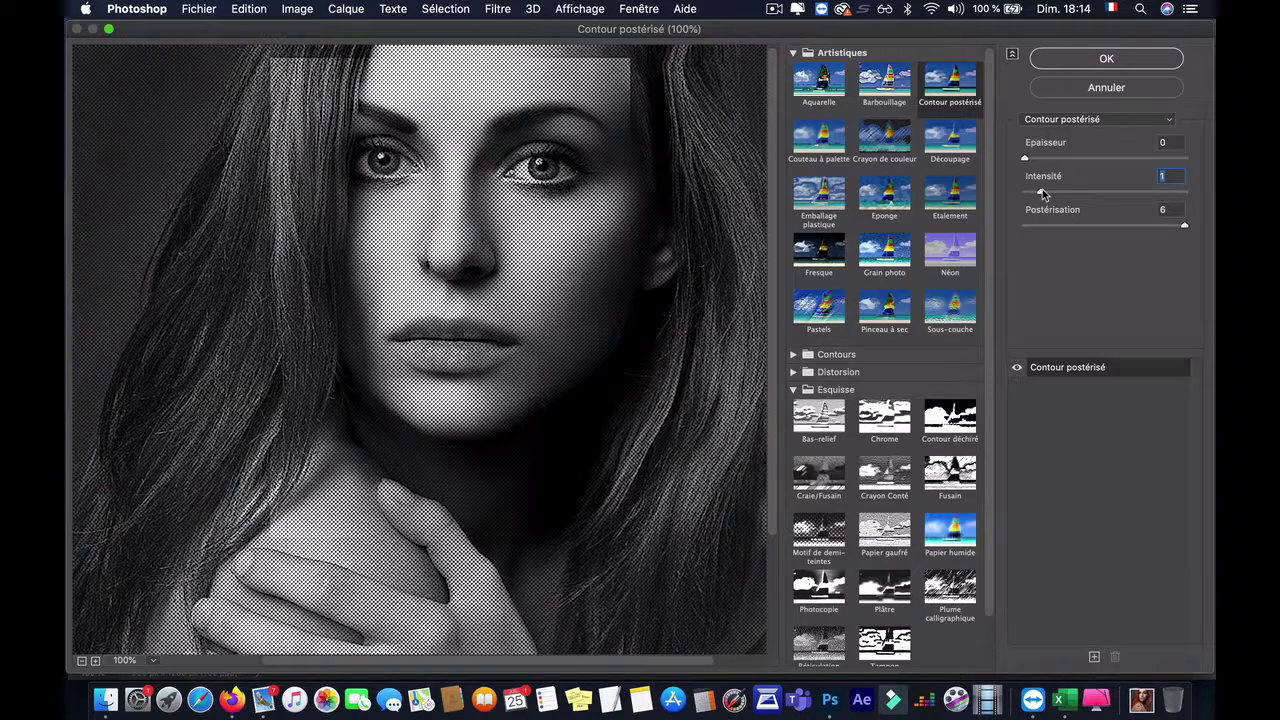
- Preview Postérisation 0, return it to 6, and apply the Contour postérisé filter with Epaisseur 0 and Intensité 1
{"action": "left_click_drag", "start_coordinate": [1185, 226], "coordinate": [1020, 232]}
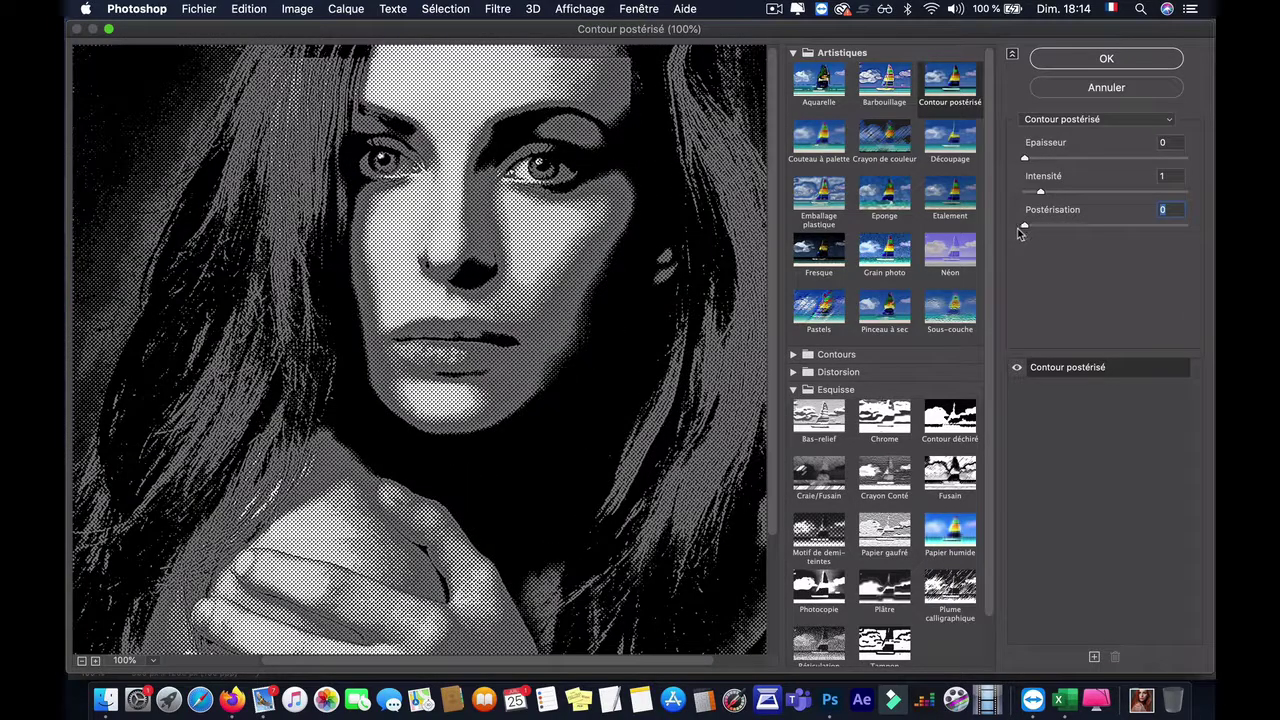
{"action": "left_click_drag", "start_coordinate": [1024, 230], "coordinate": [1196, 231]}
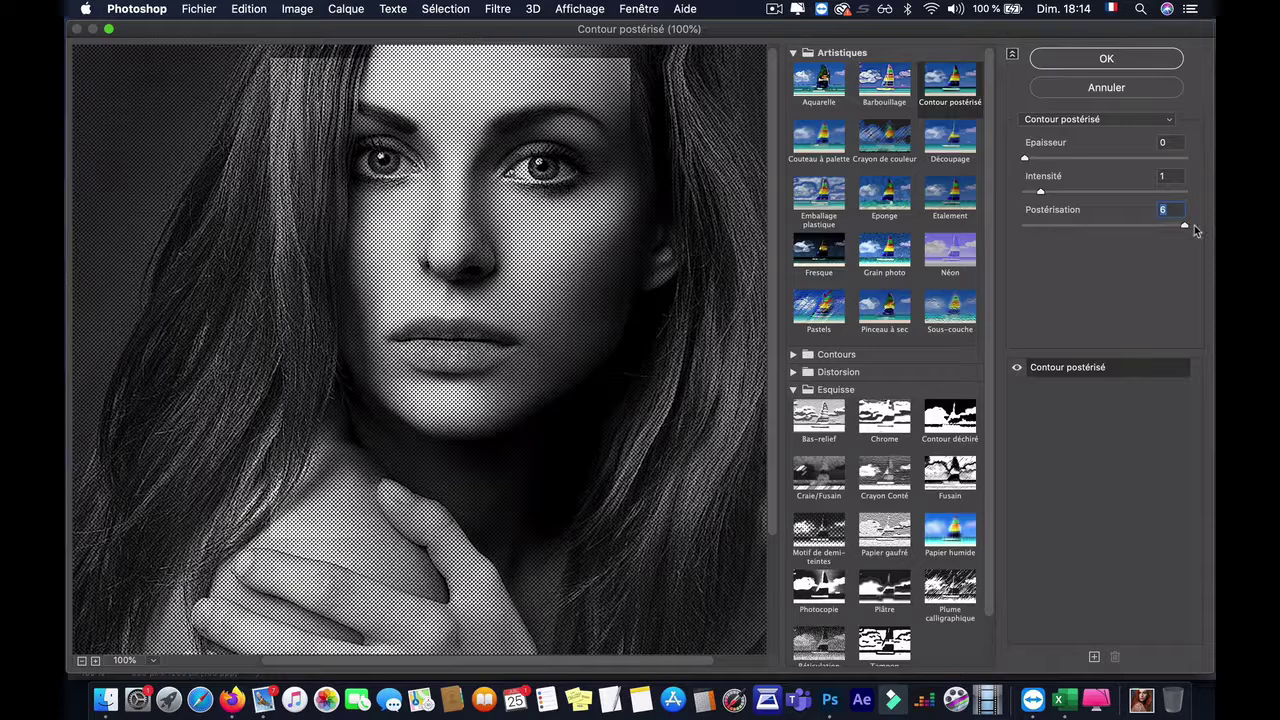
{"action": "left_click", "coordinate": [1107, 59]}
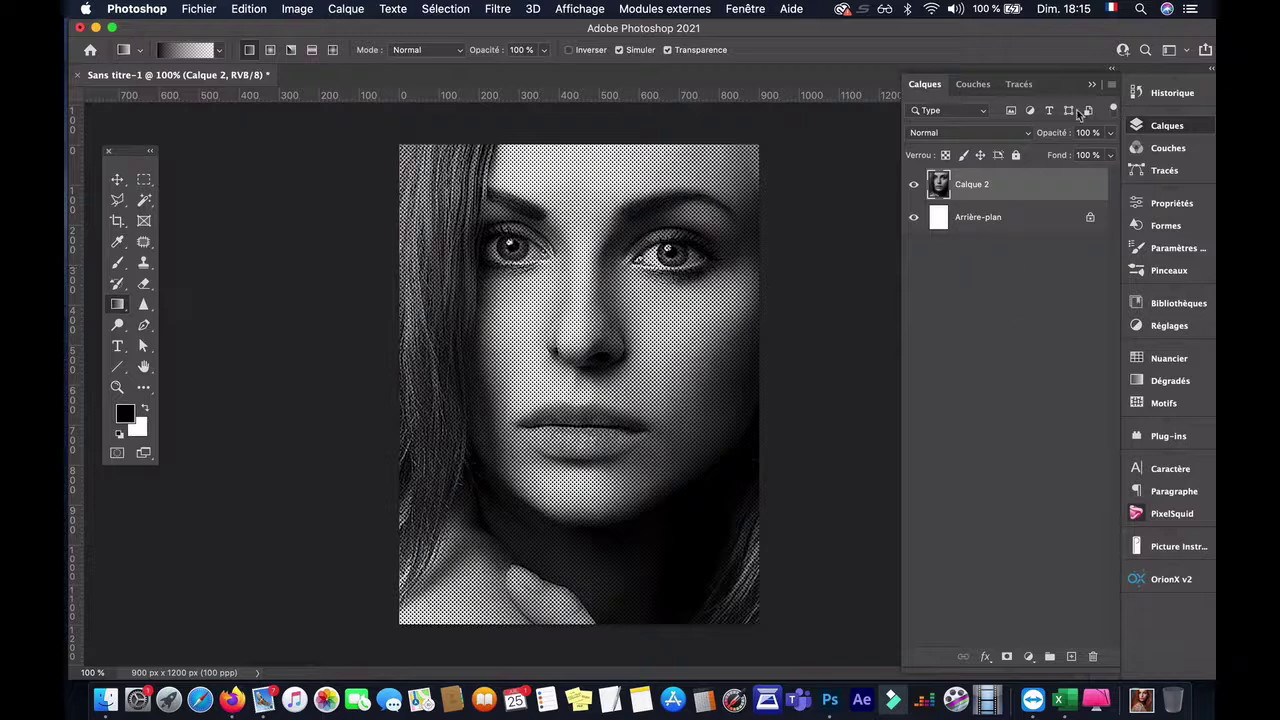
- Set the portrait layer's blend mode to Produit and add a new layer directly above the background
{"action": "left_click", "coordinate": [1030, 133]}
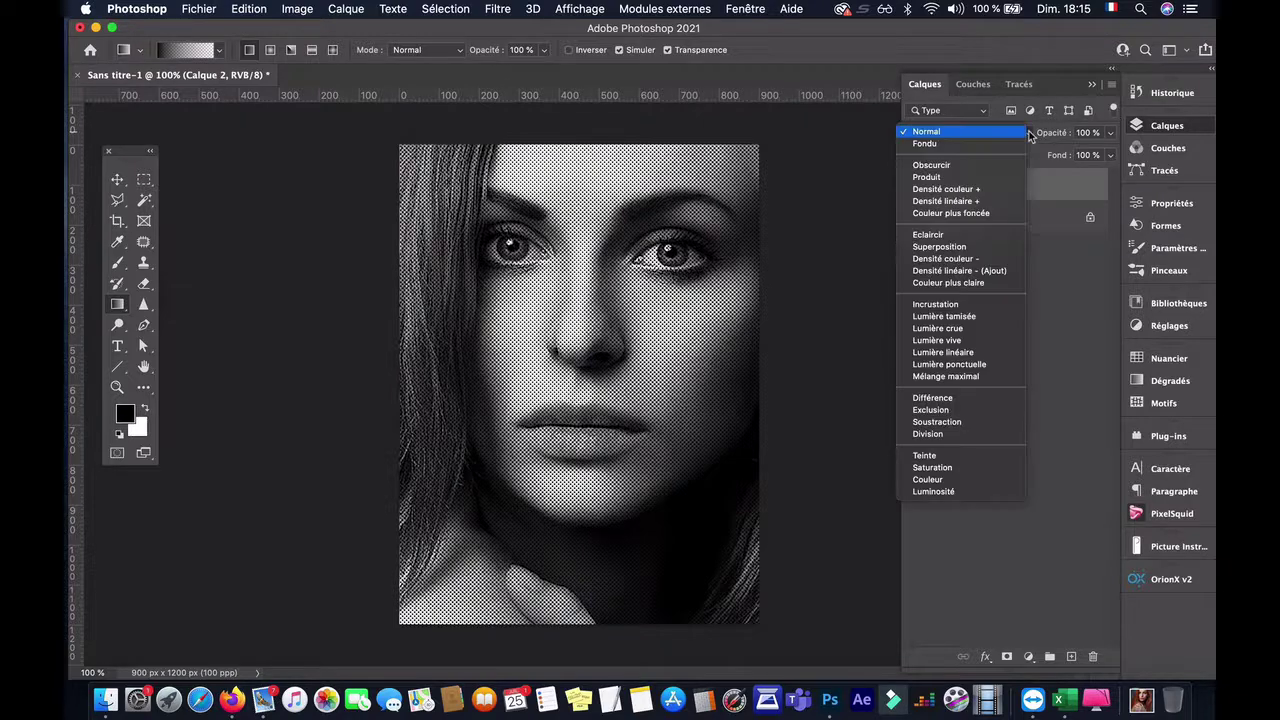
{"action": "left_click", "coordinate": [978, 178]}
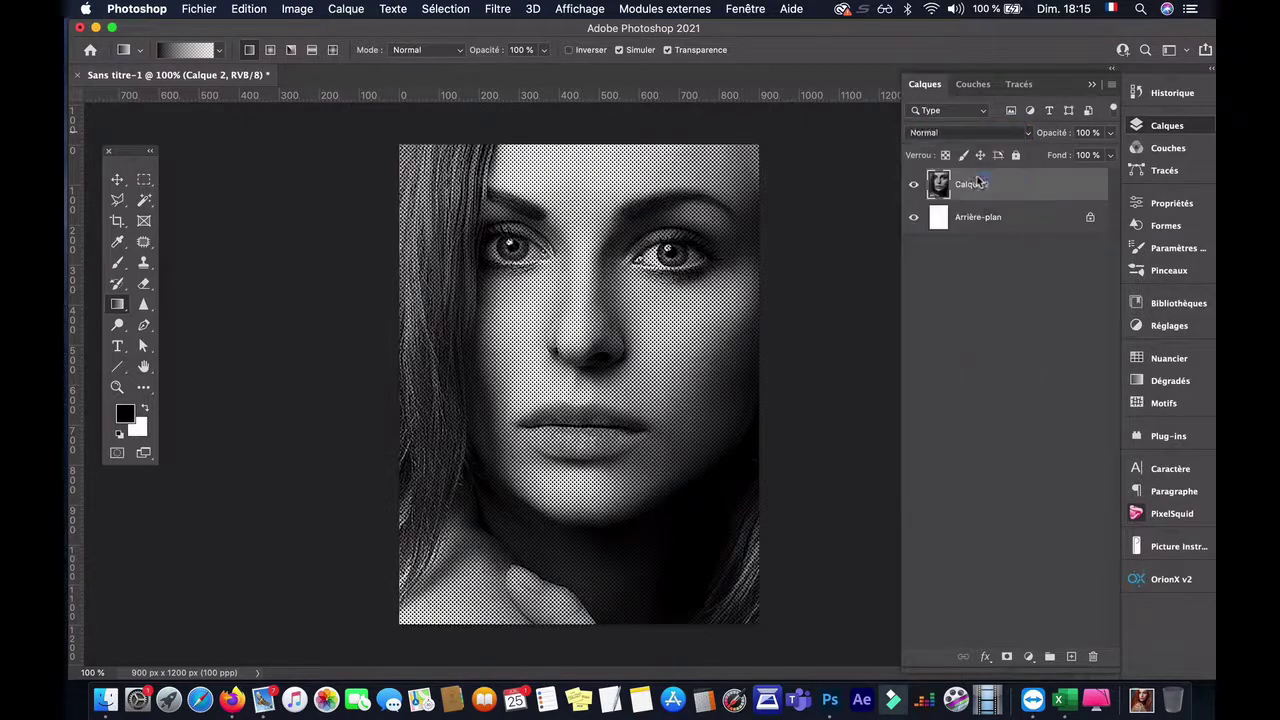
{"action": "left_click", "coordinate": [1029, 230]}
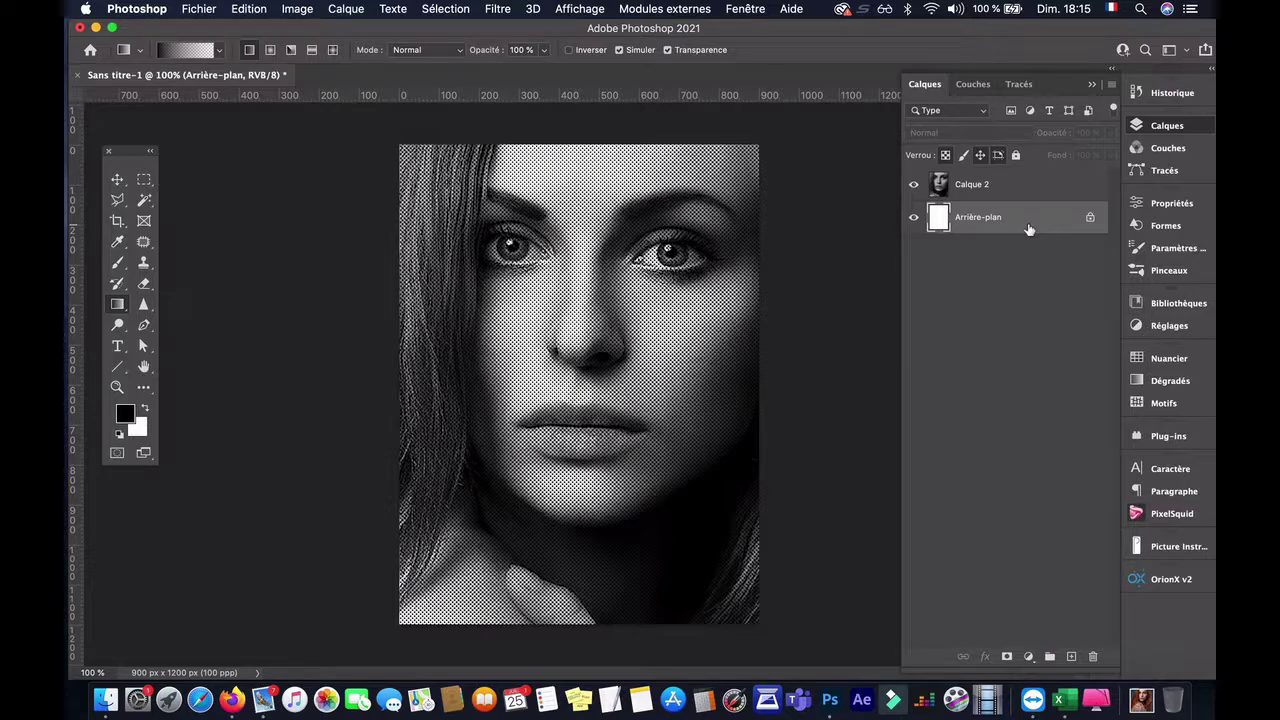
{"action": "left_click", "coordinate": [1071, 657]}
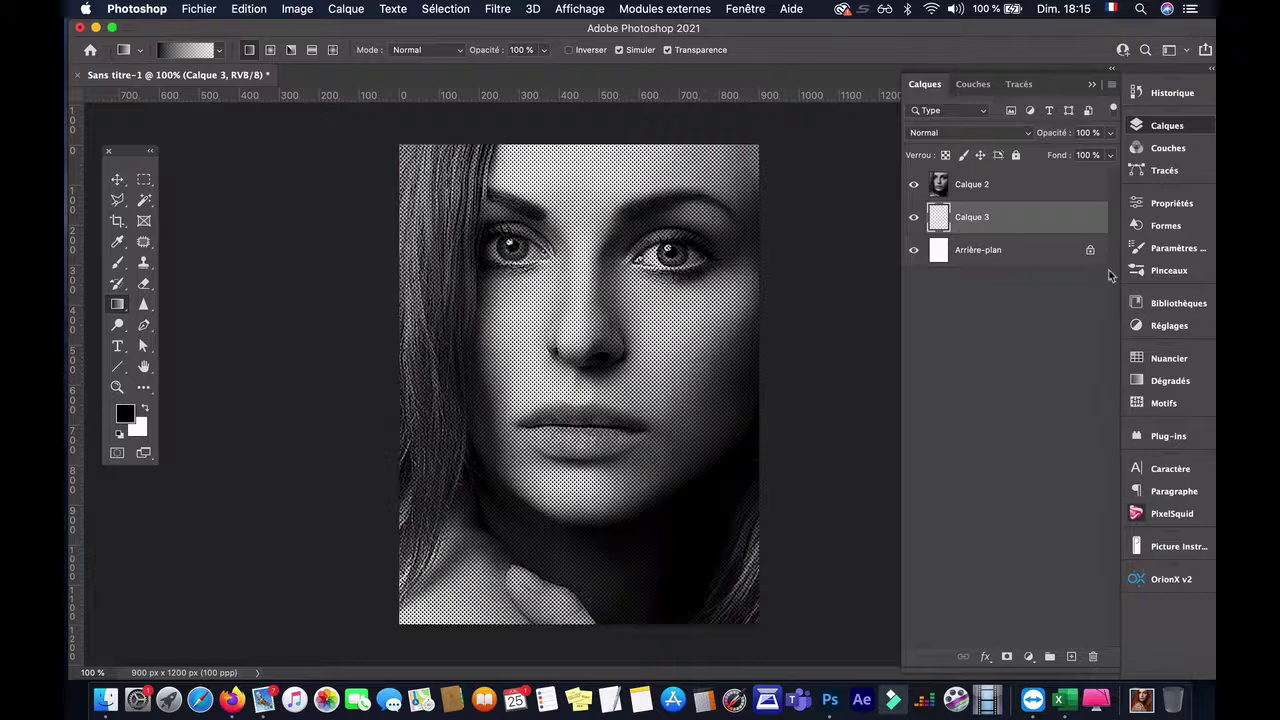
- Choose the mint green swatch and fill the new layer with the foreground colour at 100 % opacity in Normal mode
{"action": "left_click", "coordinate": [1147, 360]}
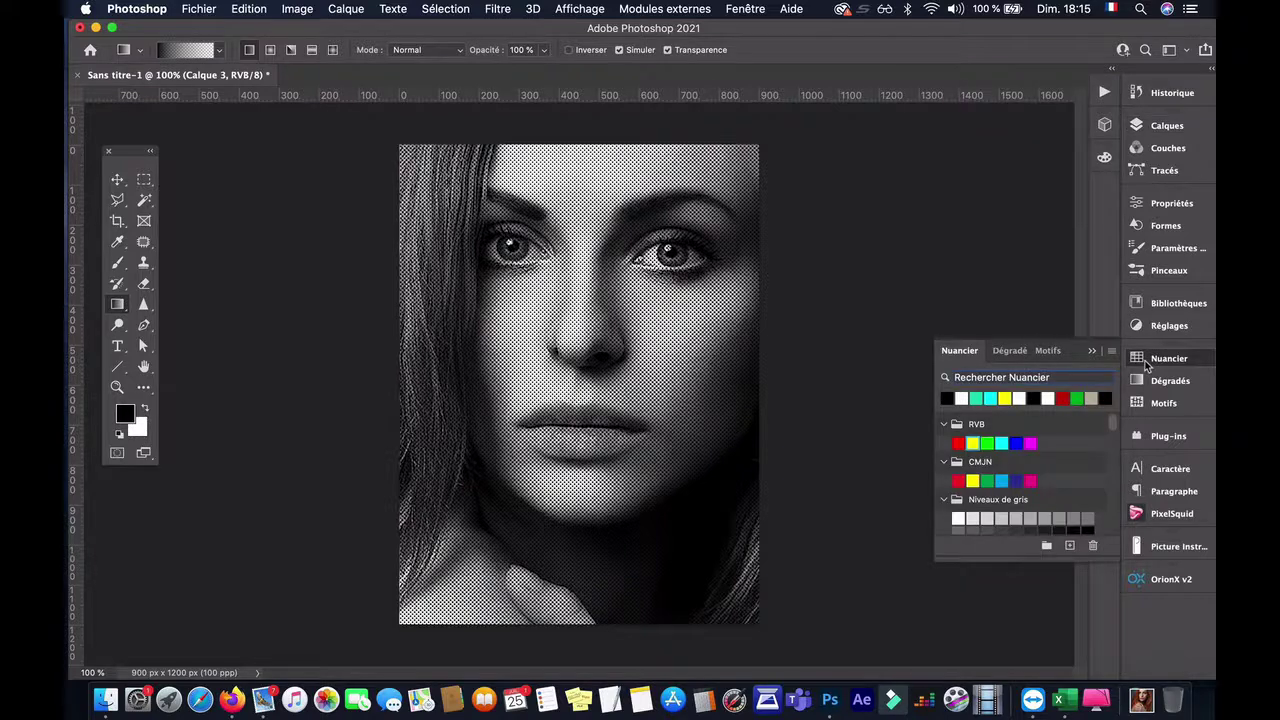
{"action": "left_click", "coordinate": [979, 398]}
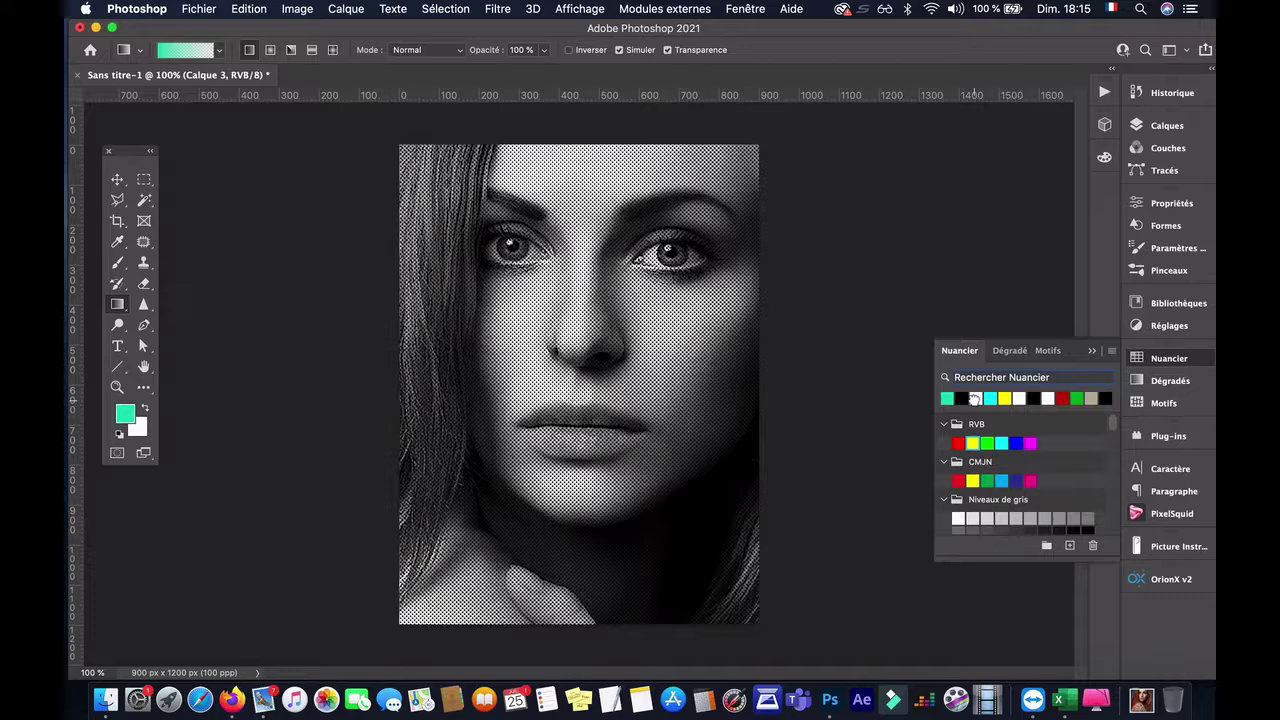
{"action": "key", "text": "shift+BackSpace"}
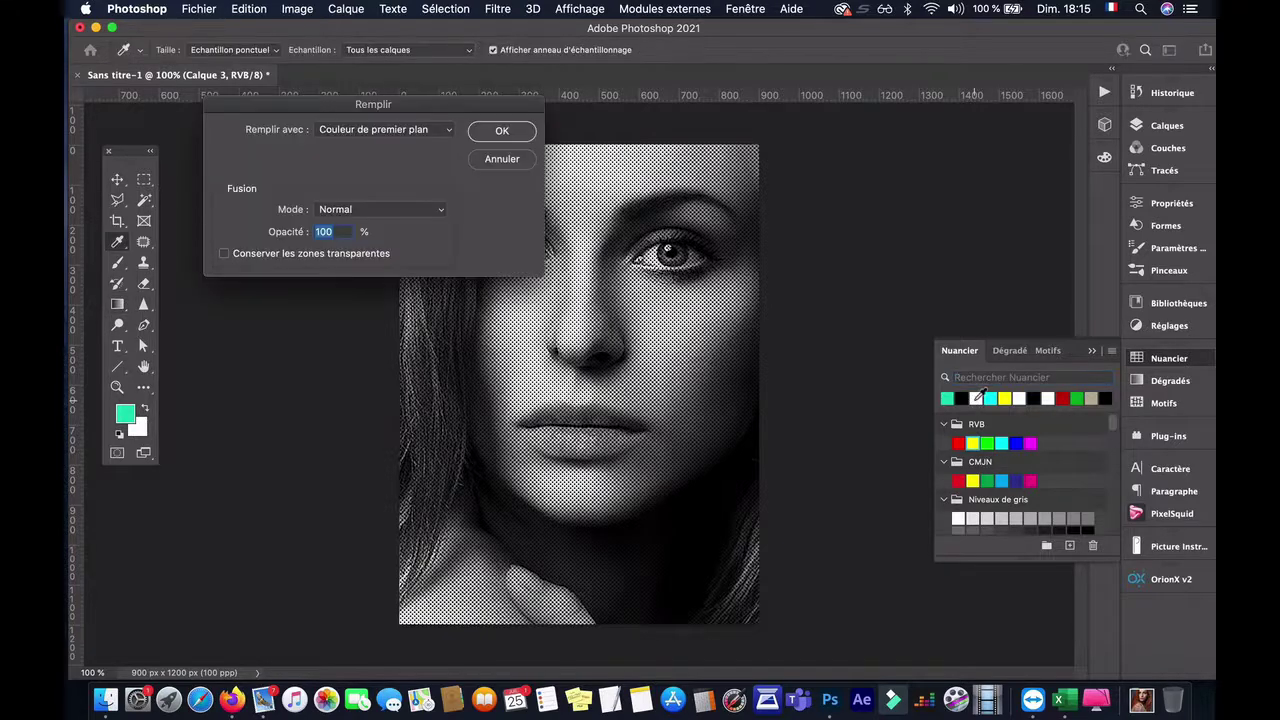
{"action": "left_click", "coordinate": [498, 130]}
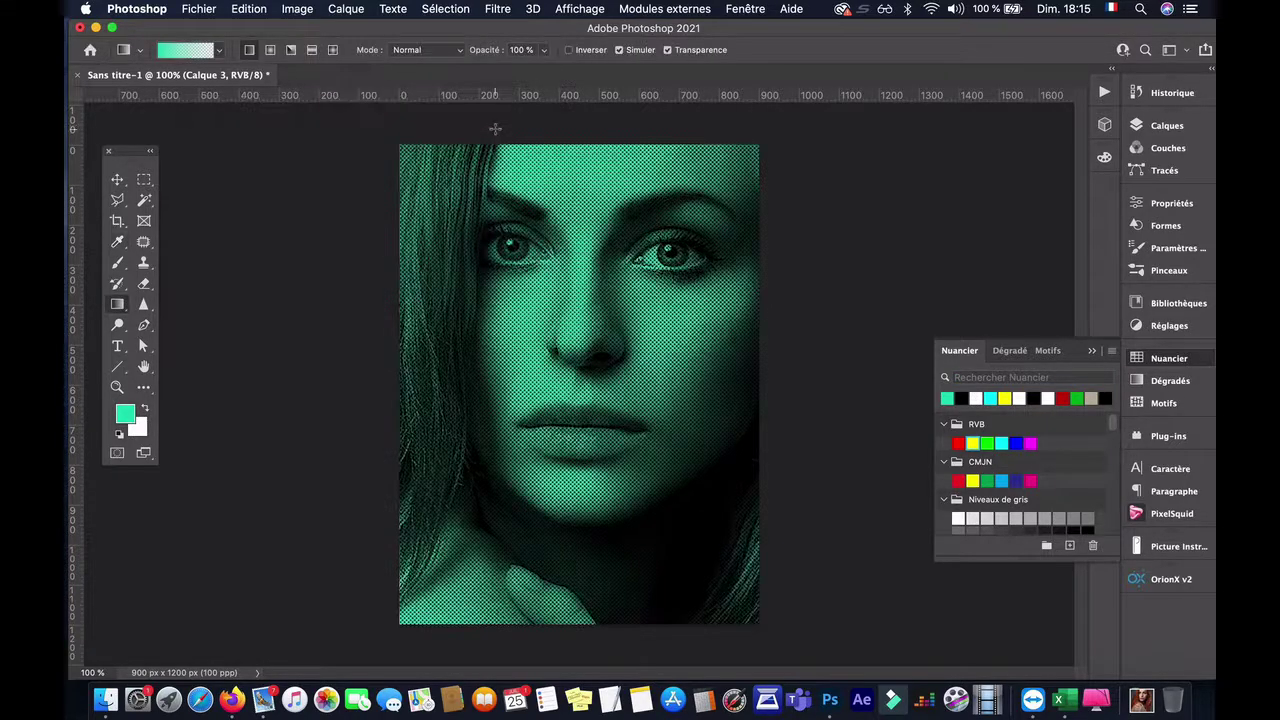
- Add a Correspondance de couleur adjustment layer above the portrait layer, keeping the default name, Normal mode and 100 % opacity
{"action": "left_click", "coordinate": [1160, 125]}
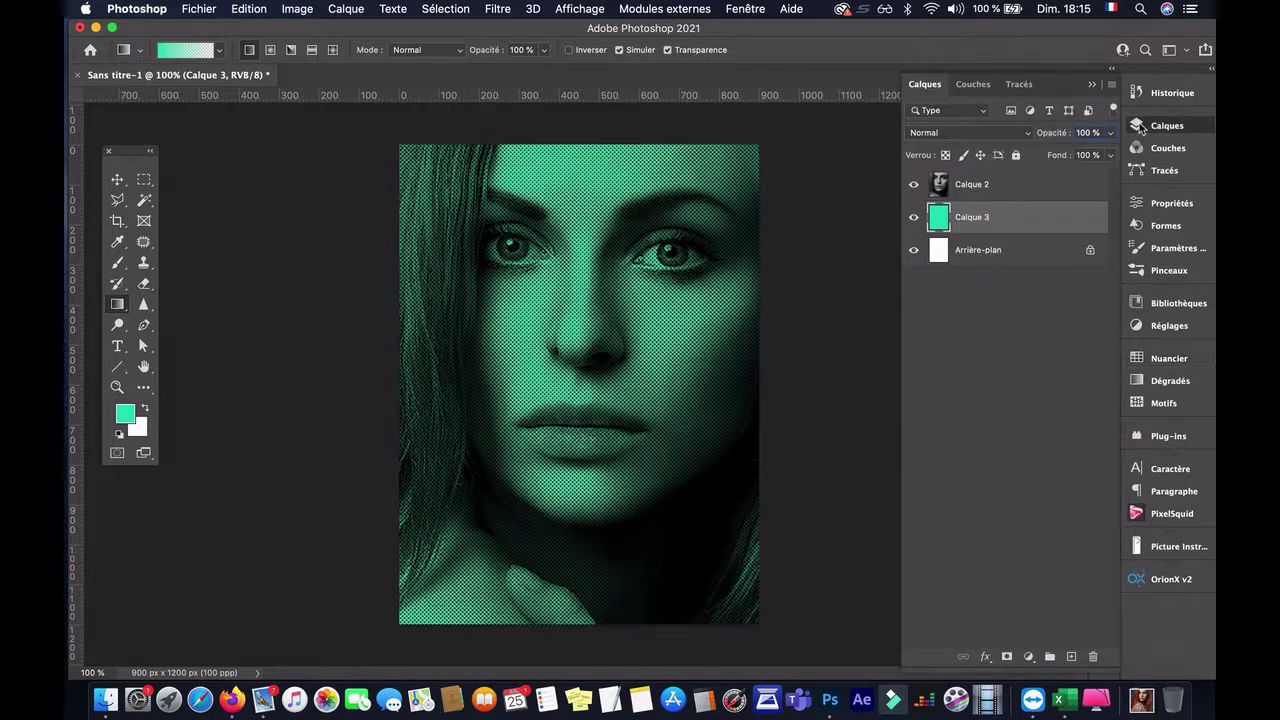
{"action": "left_click", "coordinate": [1050, 186]}
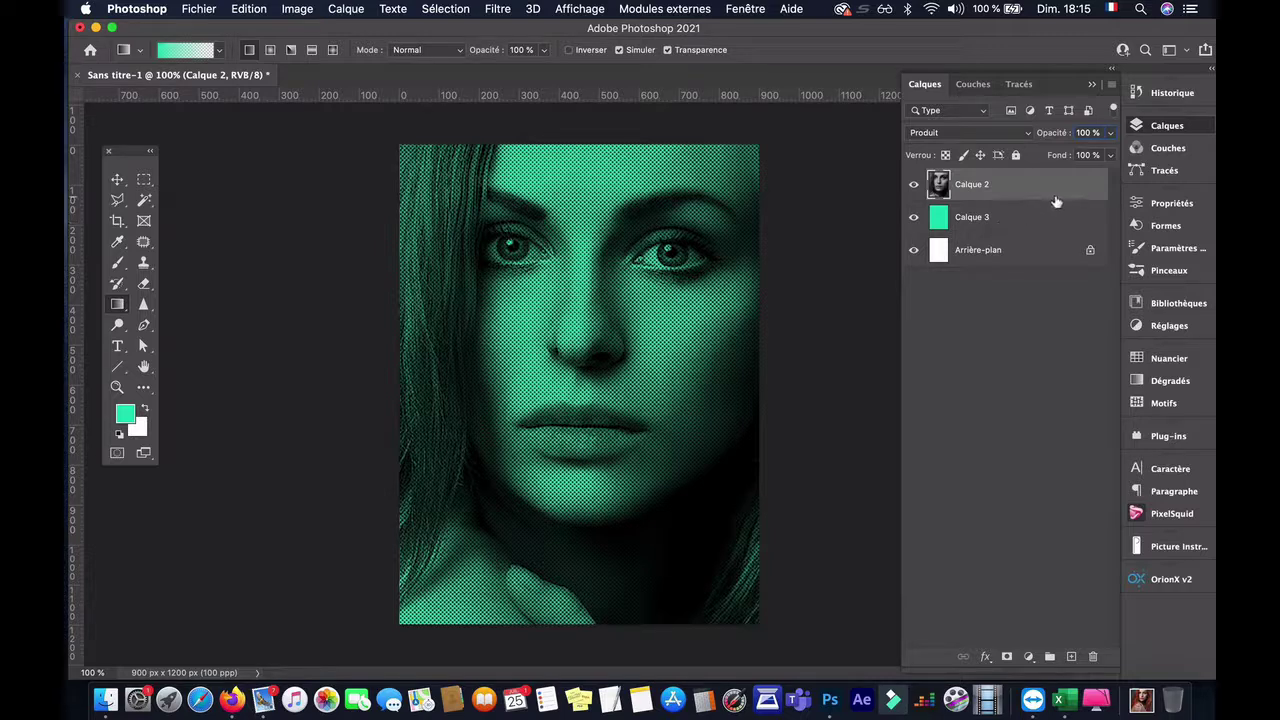
{"action": "left_click", "coordinate": [346, 10]}
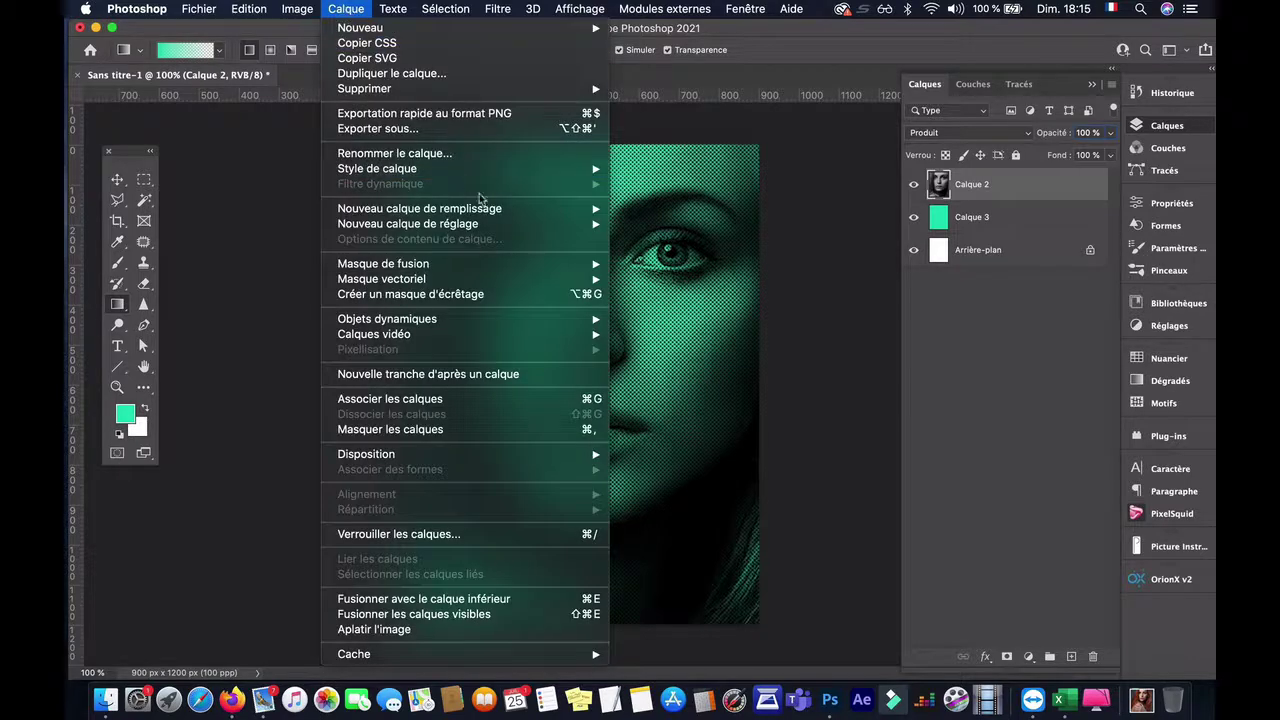
{"action": "mouse_move", "coordinate": [502, 235]}
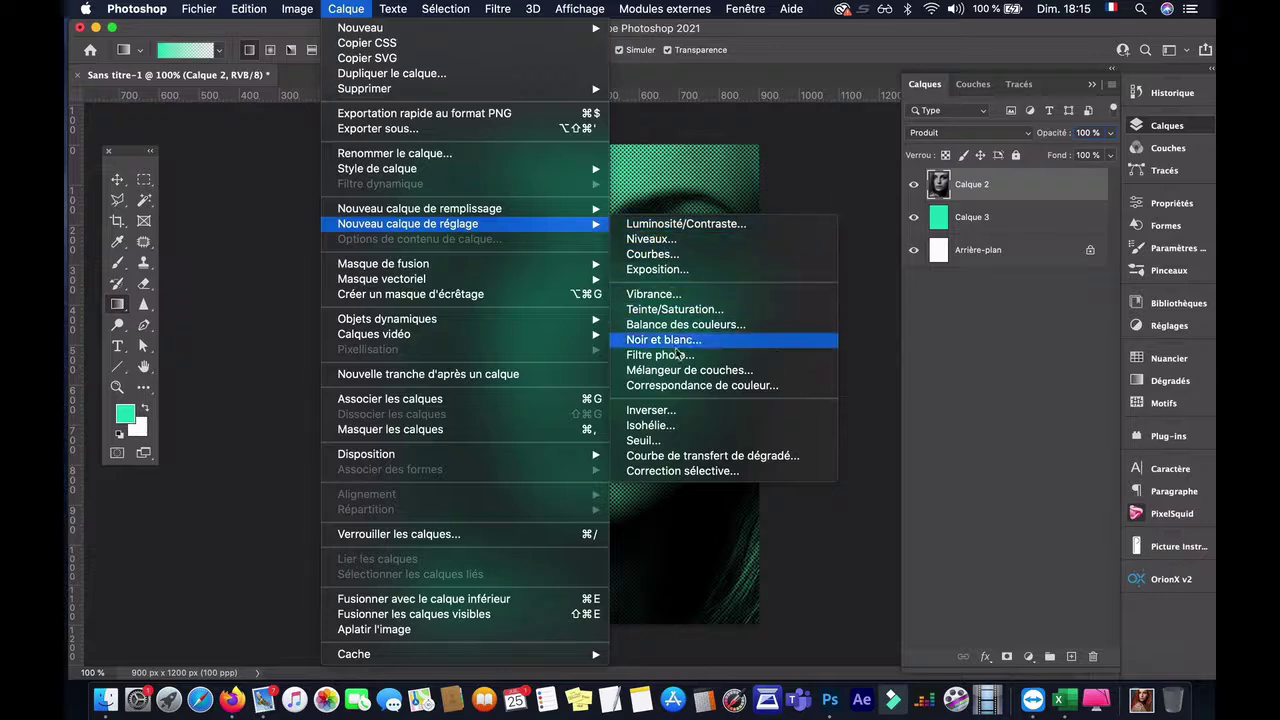
{"action": "left_click", "coordinate": [655, 386]}
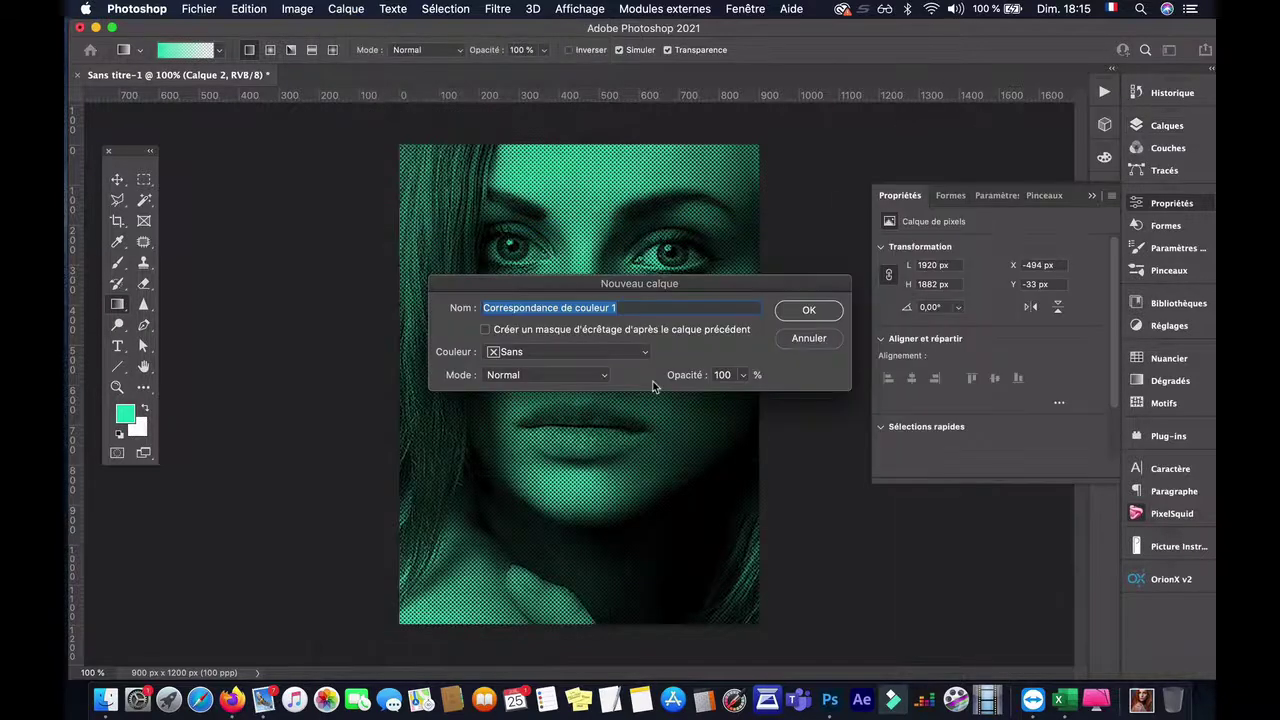
{"action": "left_click", "coordinate": [820, 316]}
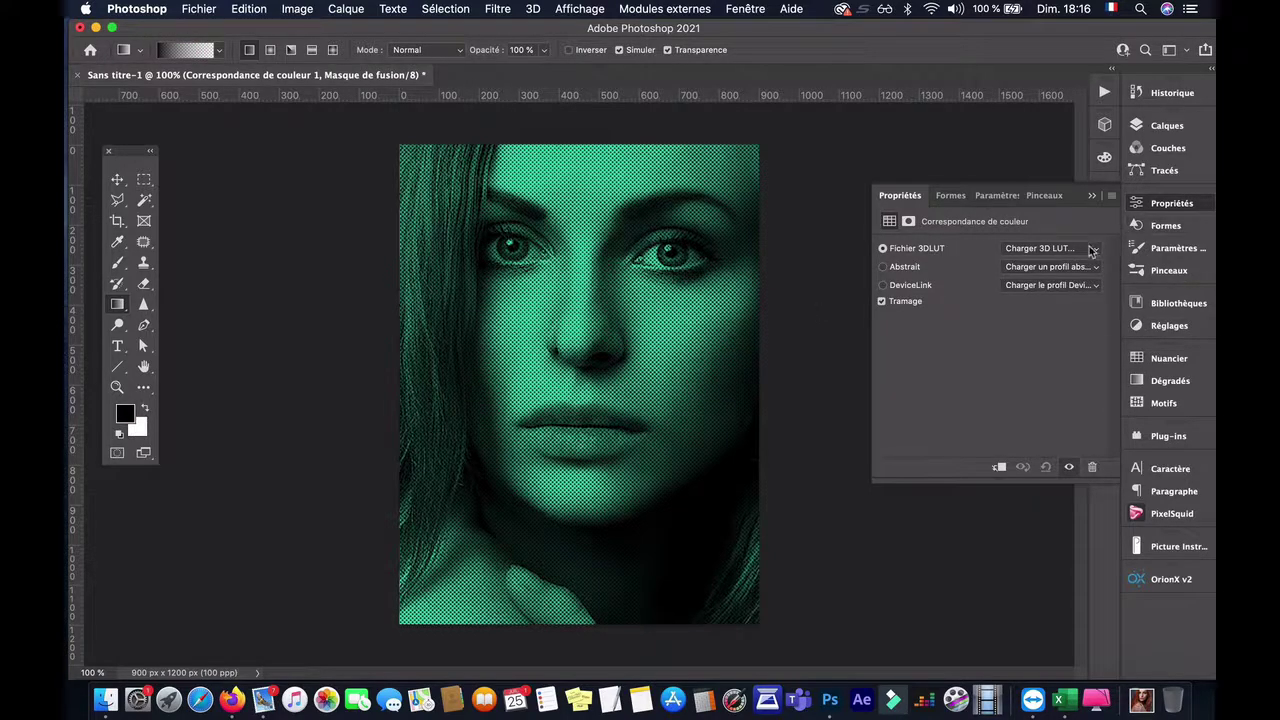
- Try the Crisp_Warm.look, Crisp_Winter.look, DropBlues.3DL, EdgyAmber.3DL and FallColors.look 3D LUTs on the colour lookup adjustment
{"action": "left_click", "coordinate": [1092, 249]}
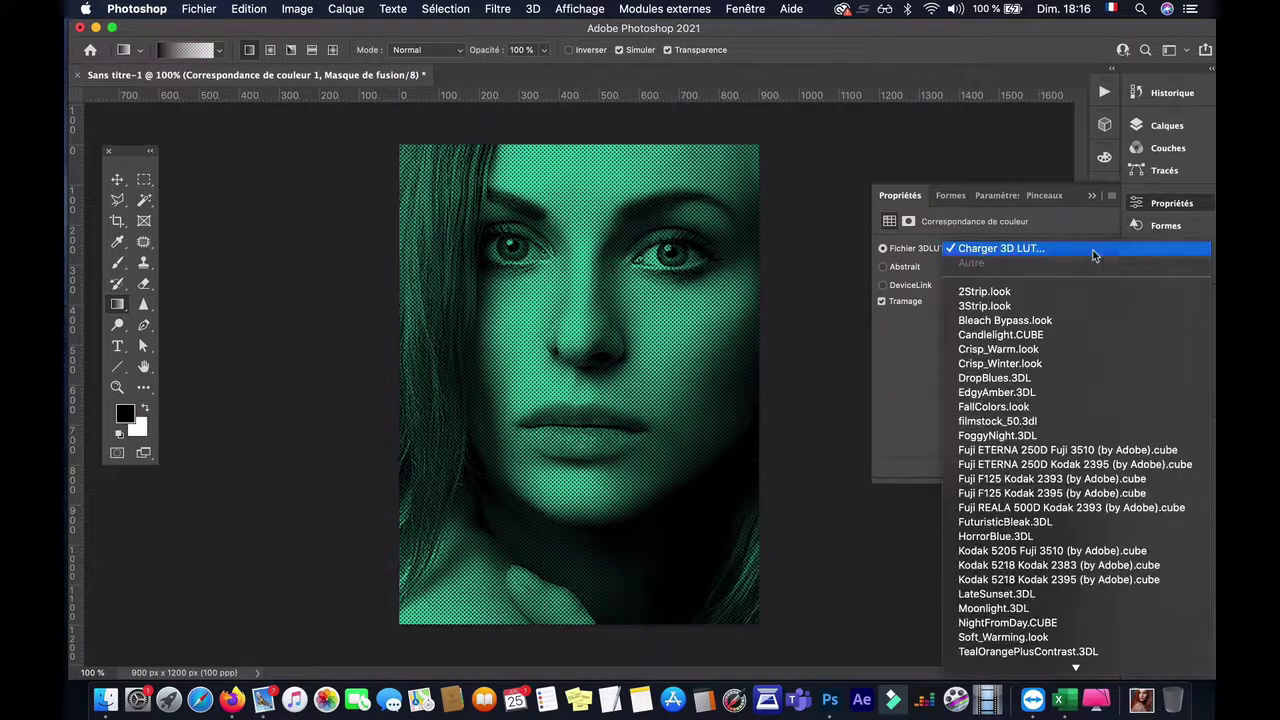
{"action": "left_click", "coordinate": [1019, 350]}
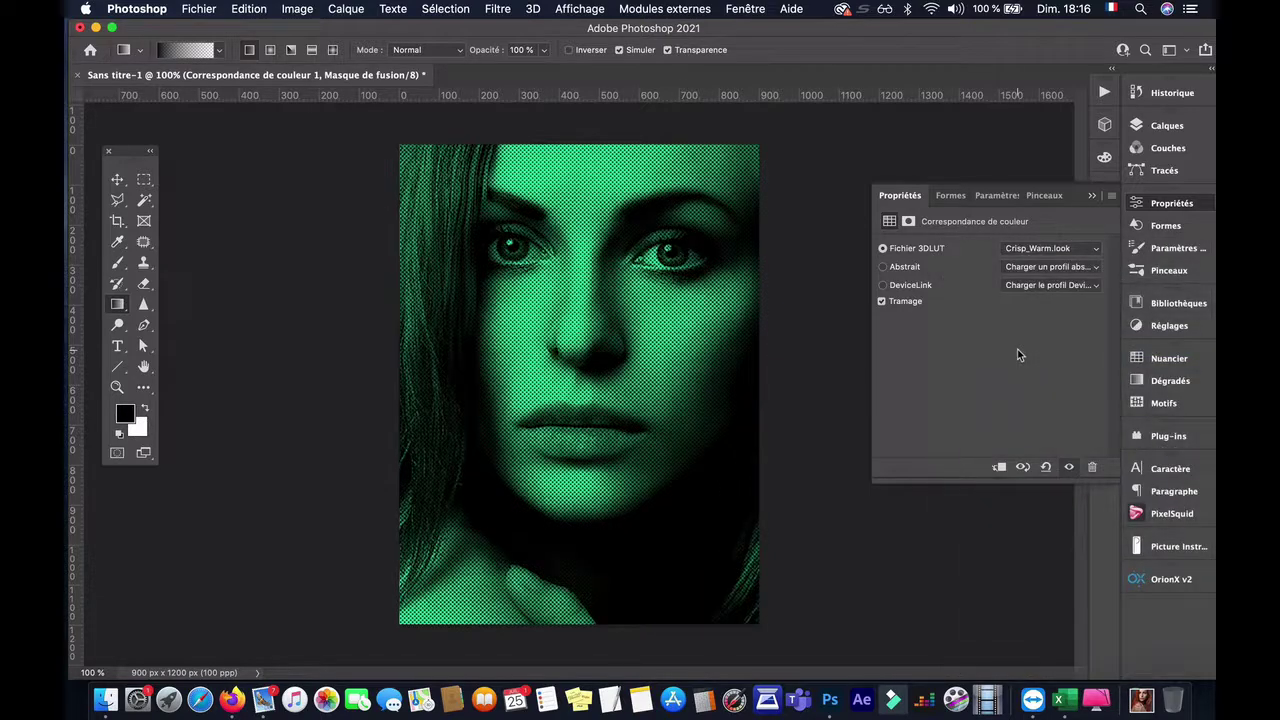
{"action": "left_click", "coordinate": [1094, 250]}
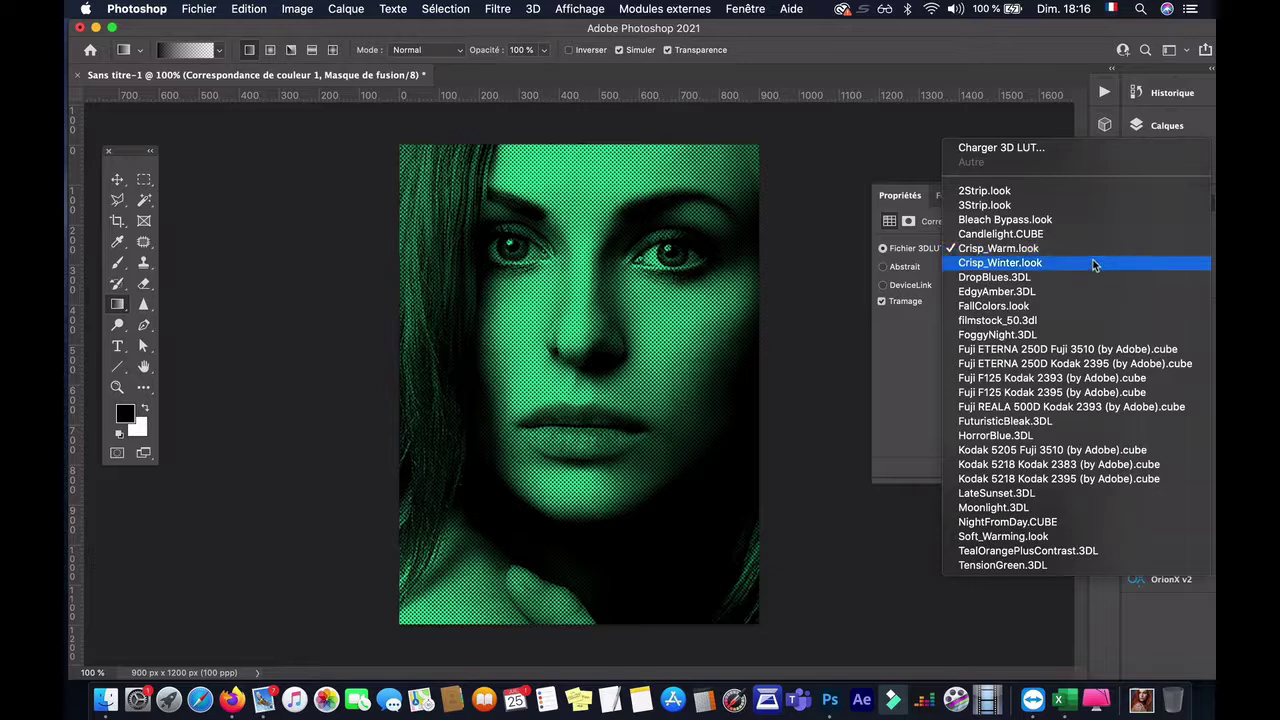
{"action": "left_click", "coordinate": [1093, 262]}
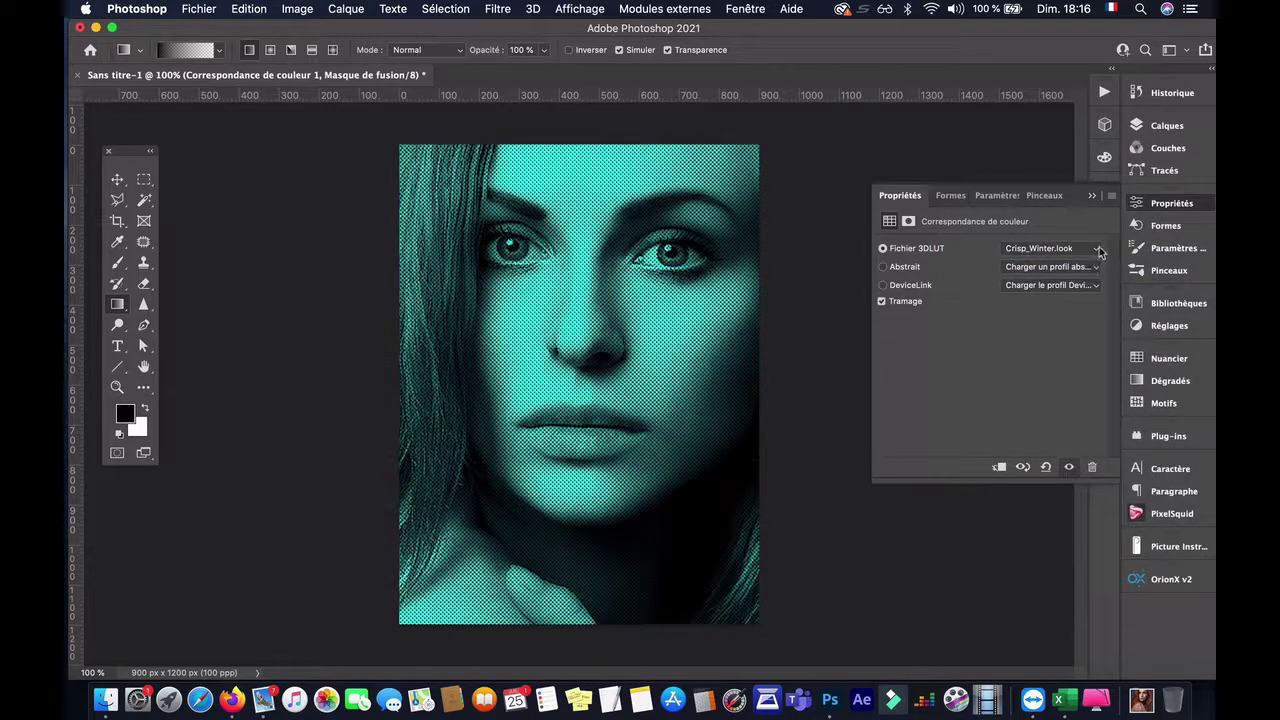
{"action": "left_click", "coordinate": [1097, 248]}
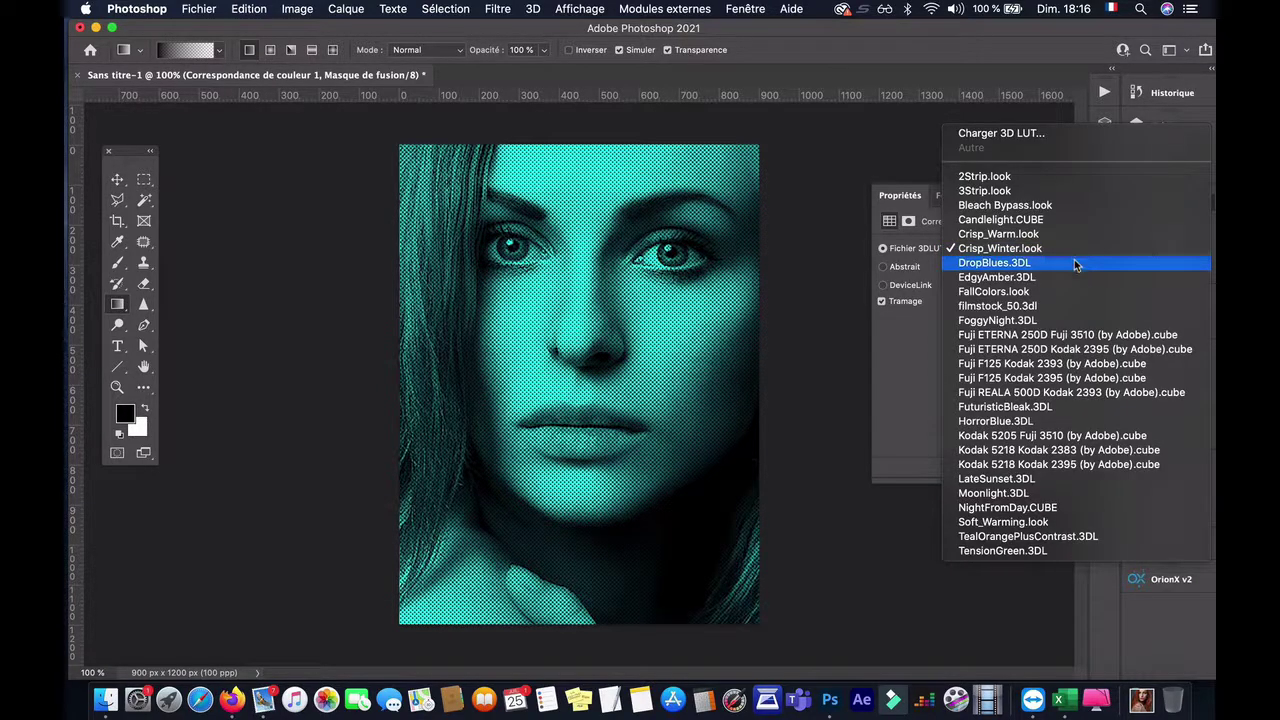
{"action": "left_click", "coordinate": [1077, 262]}
{"action": "left_click", "coordinate": [1093, 249]}
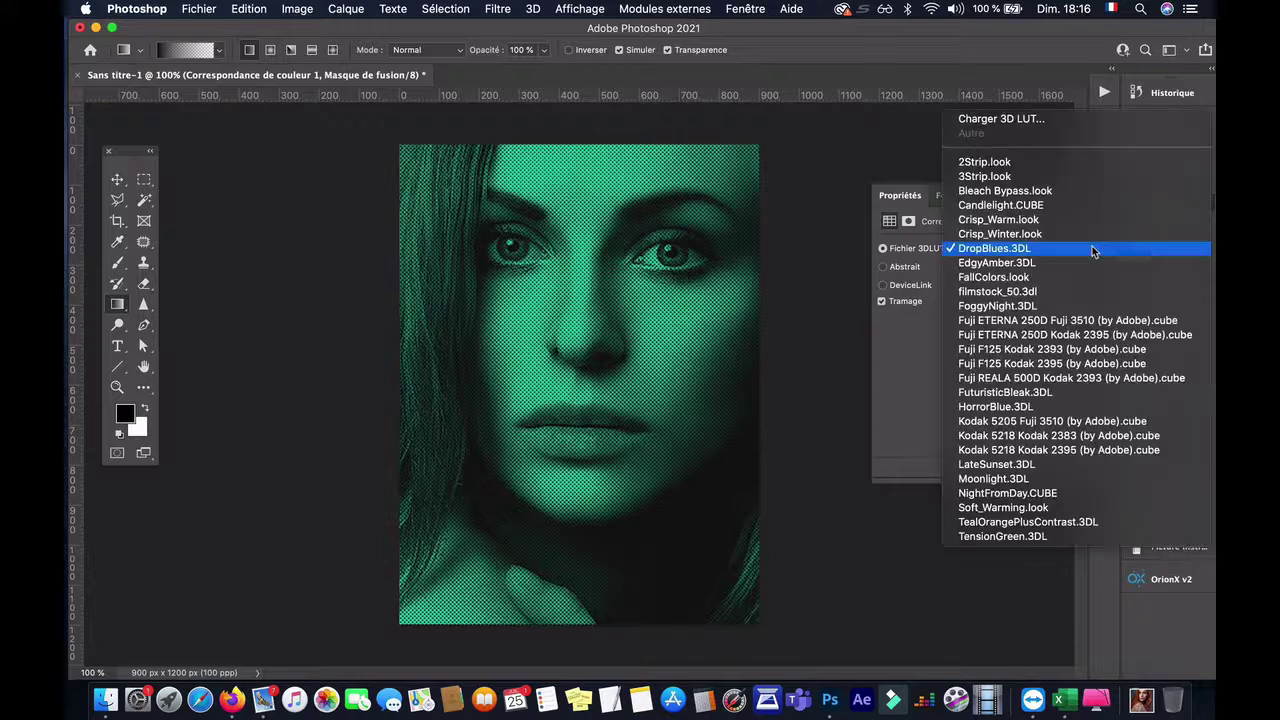
{"action": "left_click", "coordinate": [1084, 262]}
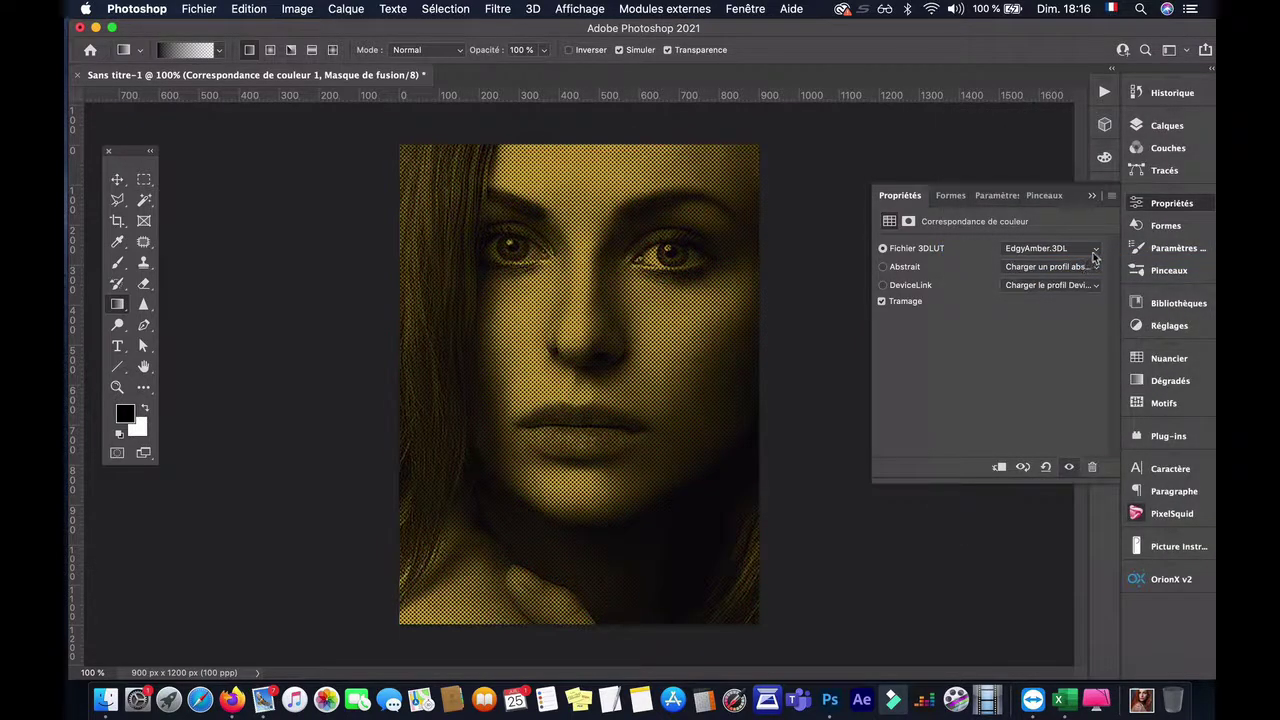
{"action": "left_click", "coordinate": [1094, 249]}
{"action": "left_click", "coordinate": [1093, 265]}
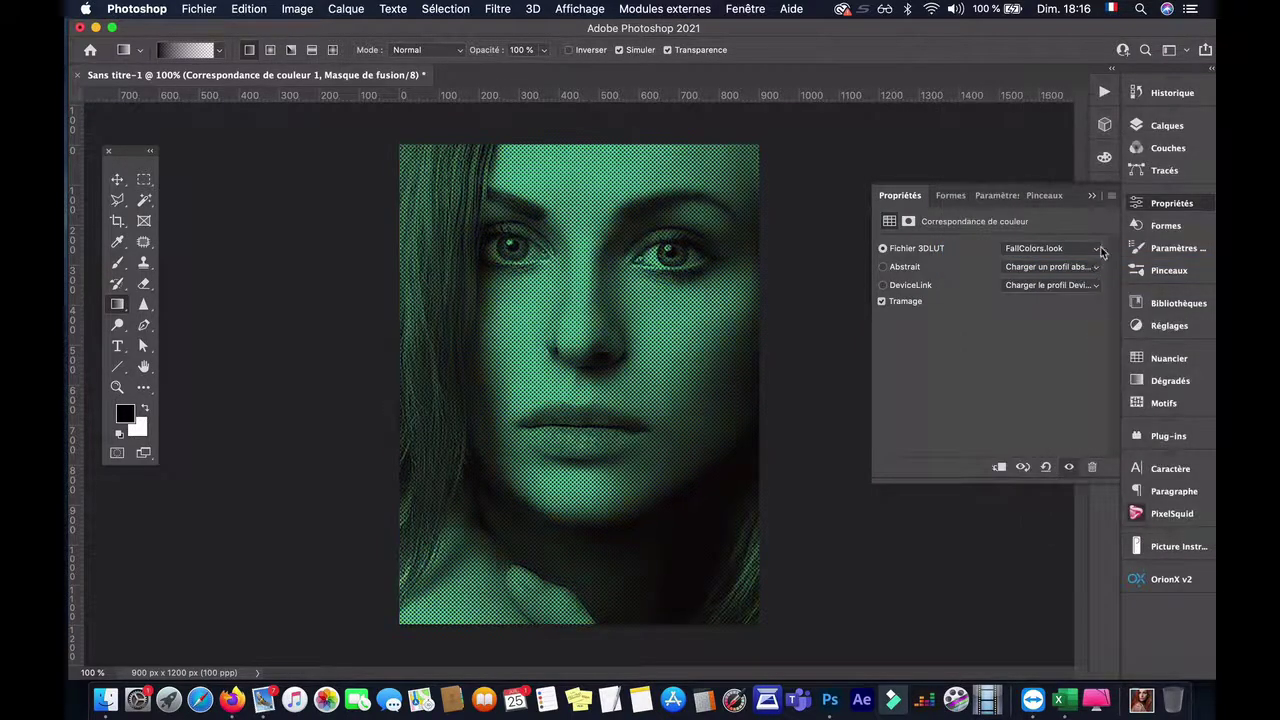
- Set the colour lookup adjustment's 3D LUT file to TealOrangePlusContrast.3DL
{"action": "left_click", "coordinate": [1097, 248]}
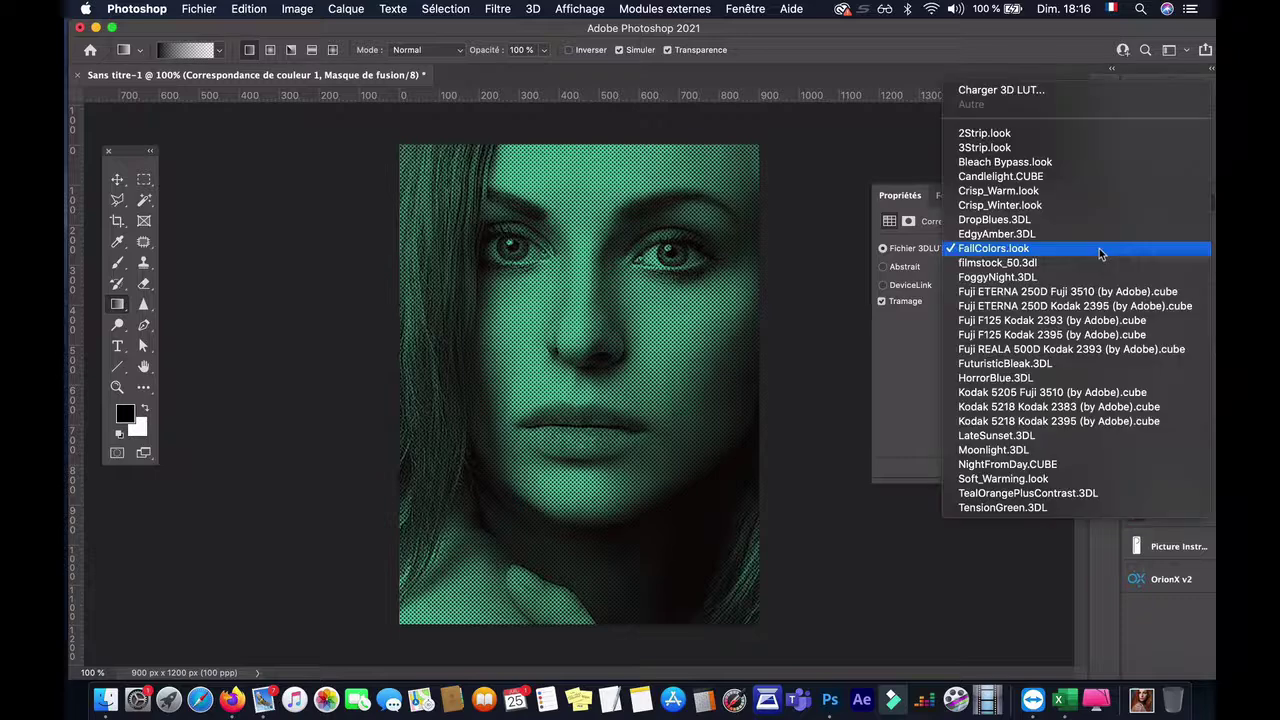
{"action": "left_click", "coordinate": [1000, 493]}
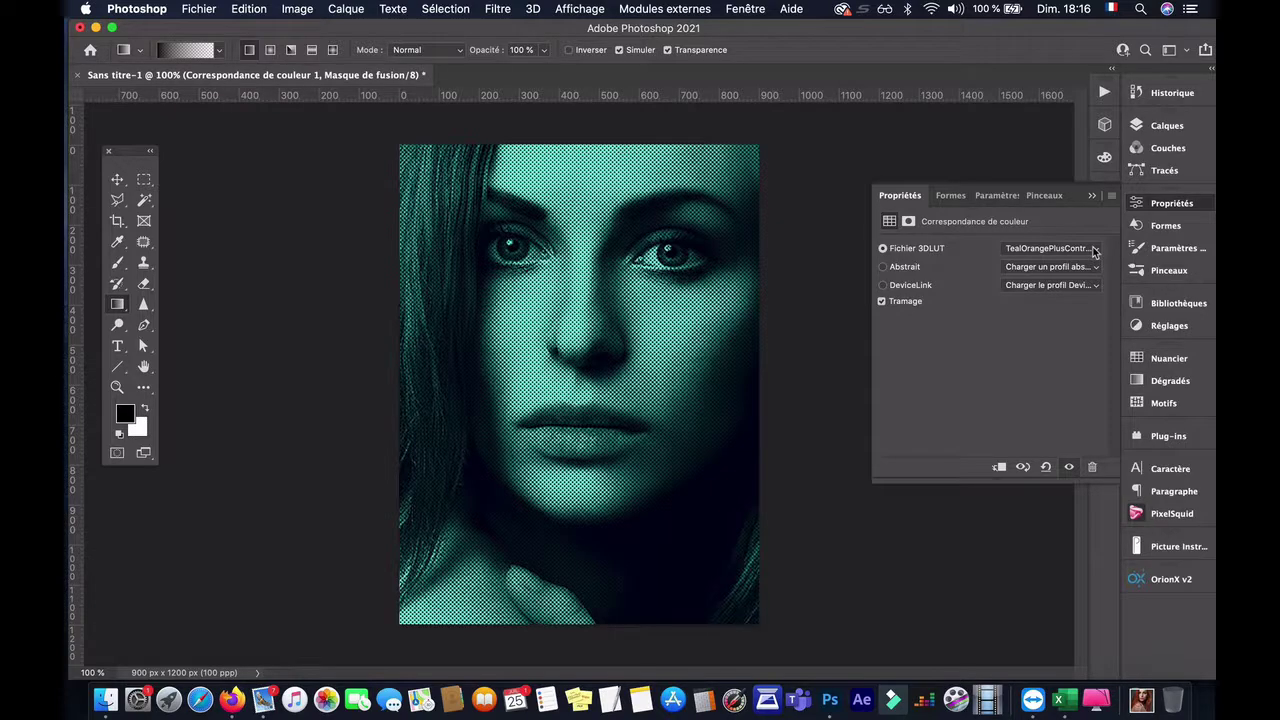
- Try the TensionGreen.3DL 3D LUT on the colour lookup adjustment, and return it to TealOrangePlusContrast.3DL
{"action": "left_click", "coordinate": [1095, 250]}
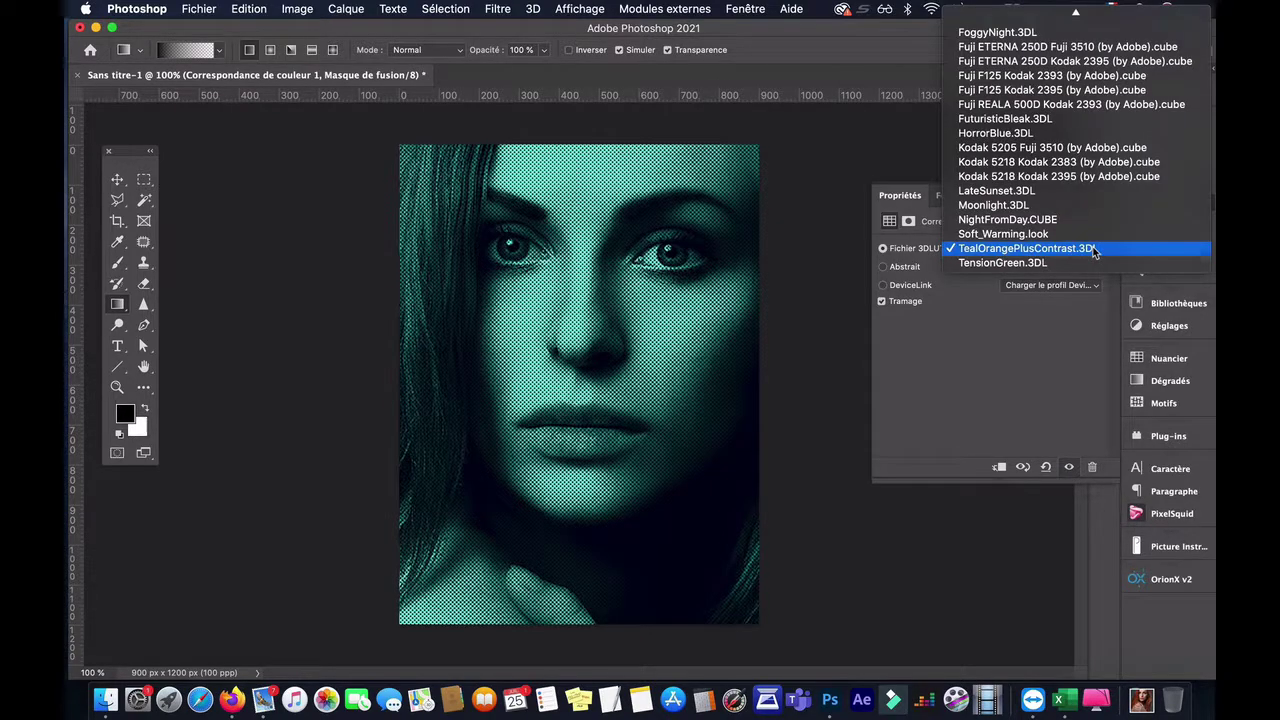
{"action": "left_click", "coordinate": [1041, 262]}
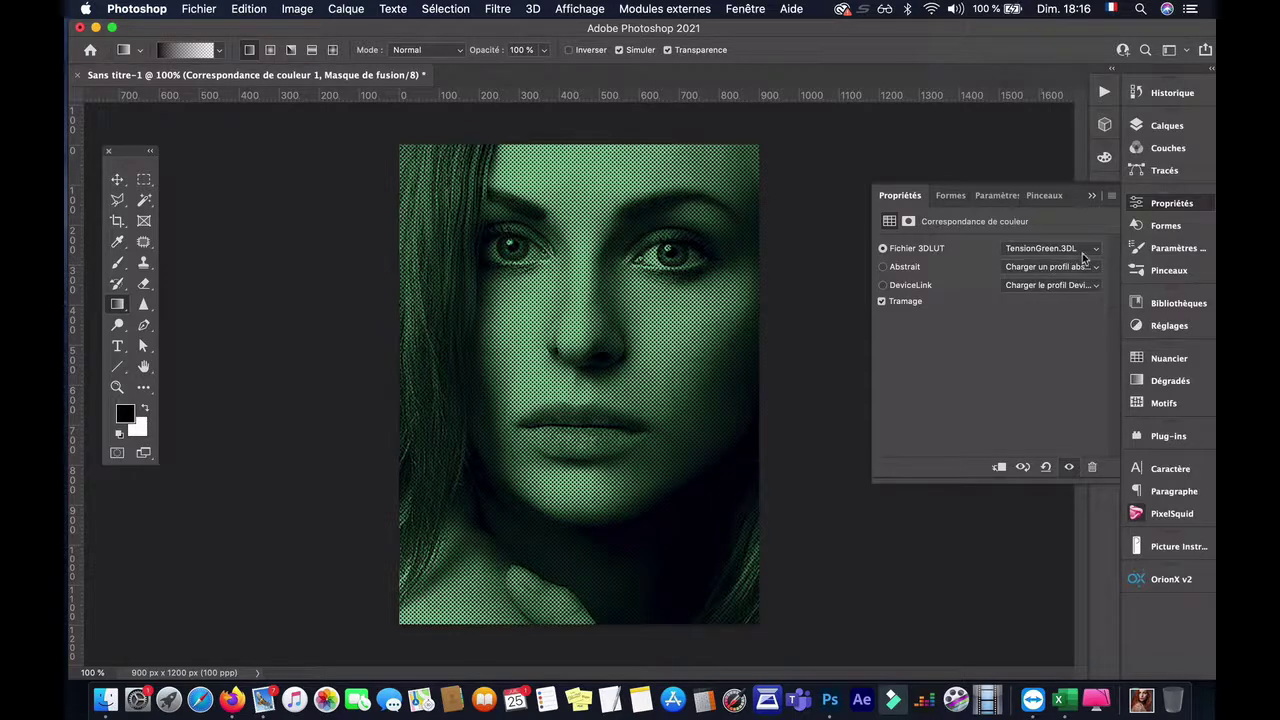
{"action": "left_click", "coordinate": [1080, 250]}
{"action": "left_click", "coordinate": [1060, 240]}
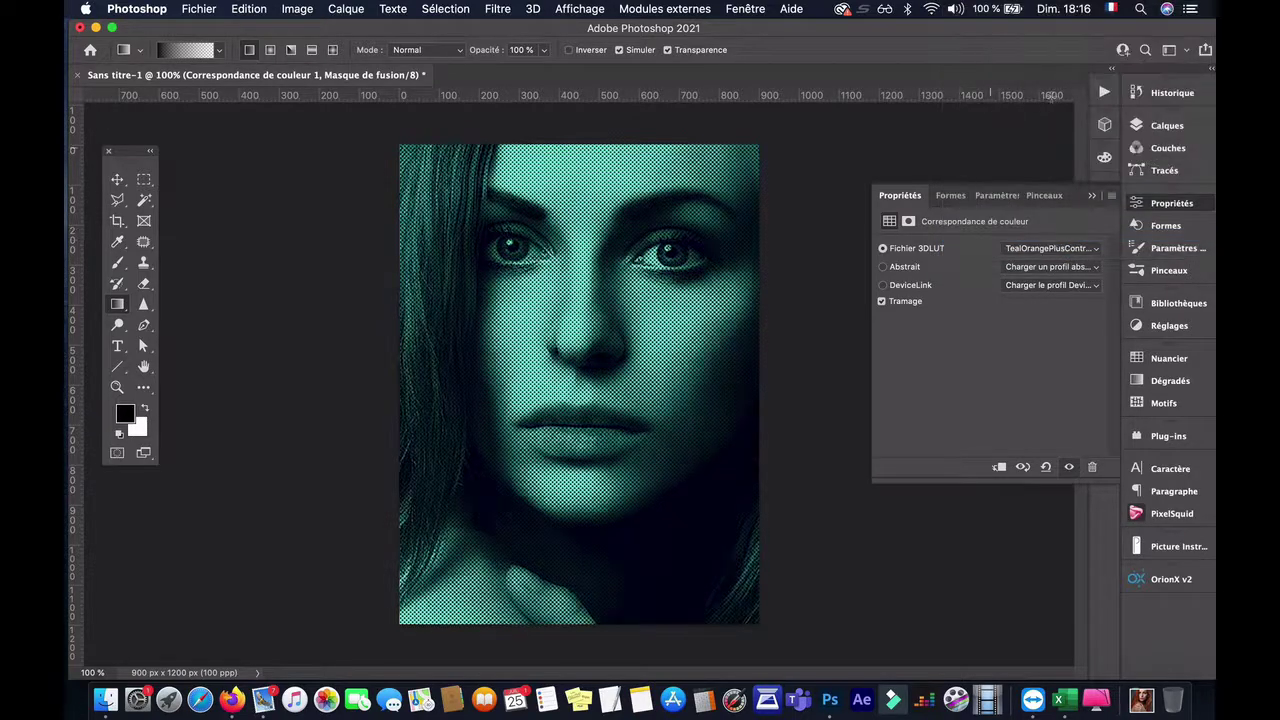
- Add an Incrustation en dégradé layer style to the green fill layer Calque 3
{"action": "left_click", "coordinate": [1137, 125]}
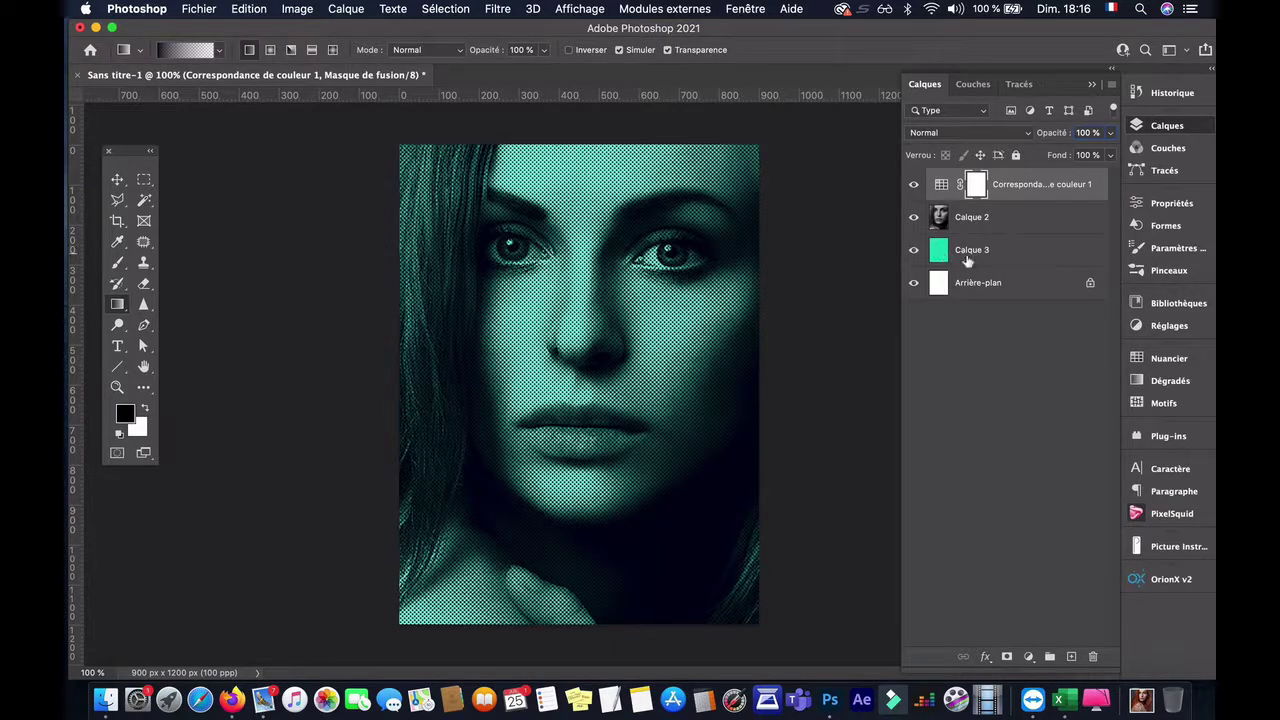
{"action": "double_click", "coordinate": [1056, 250]}
{"action": "left_click_drag", "start_coordinate": [552, 301], "coordinate": [471, 205]}
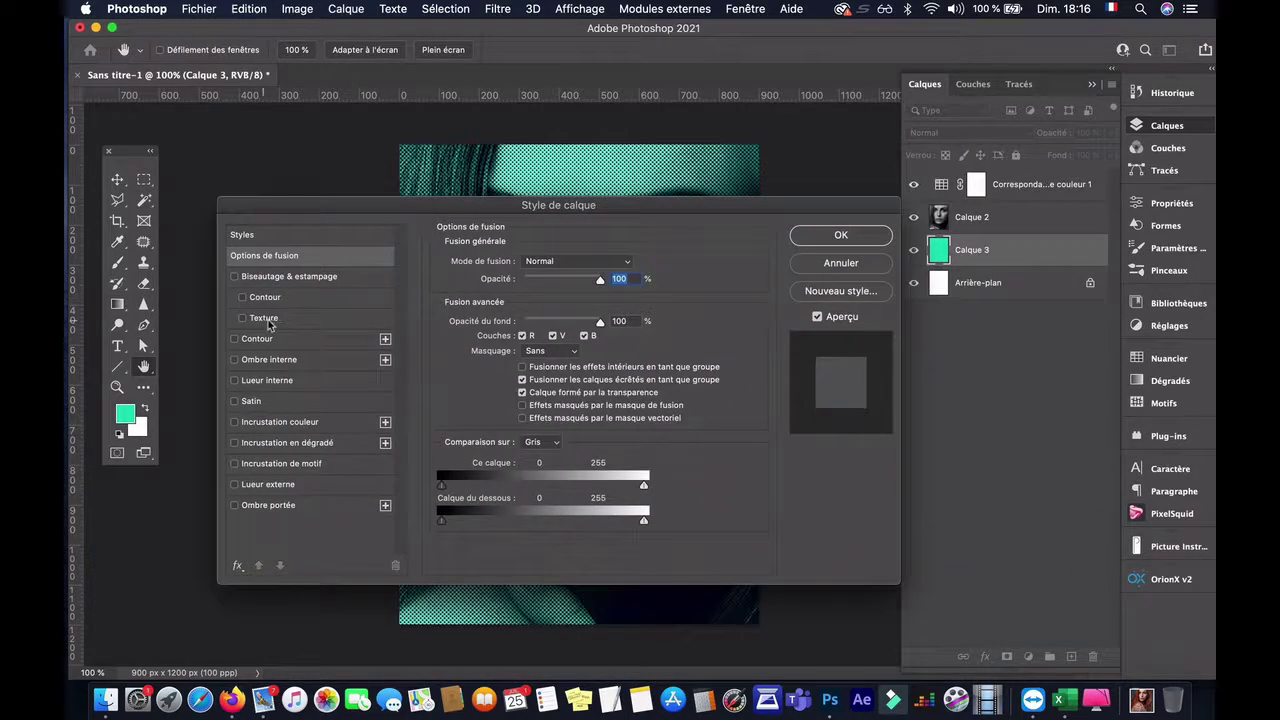
{"action": "left_click", "coordinate": [292, 442]}
{"action": "left_click_drag", "start_coordinate": [424, 206], "coordinate": [546, 385]}
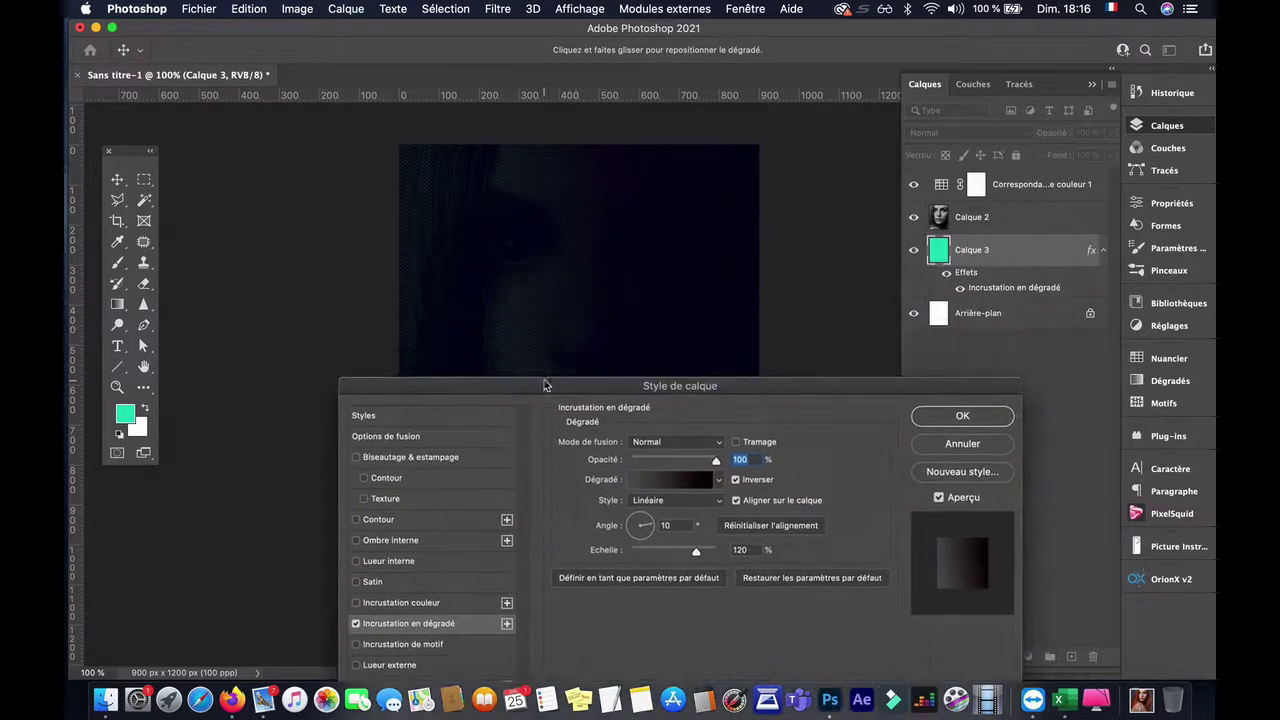
- Set the overlay's gradient to the green-to-white Premier plan -> arrière-plan preset from the Basiques group
{"action": "left_click", "coordinate": [660, 480]}
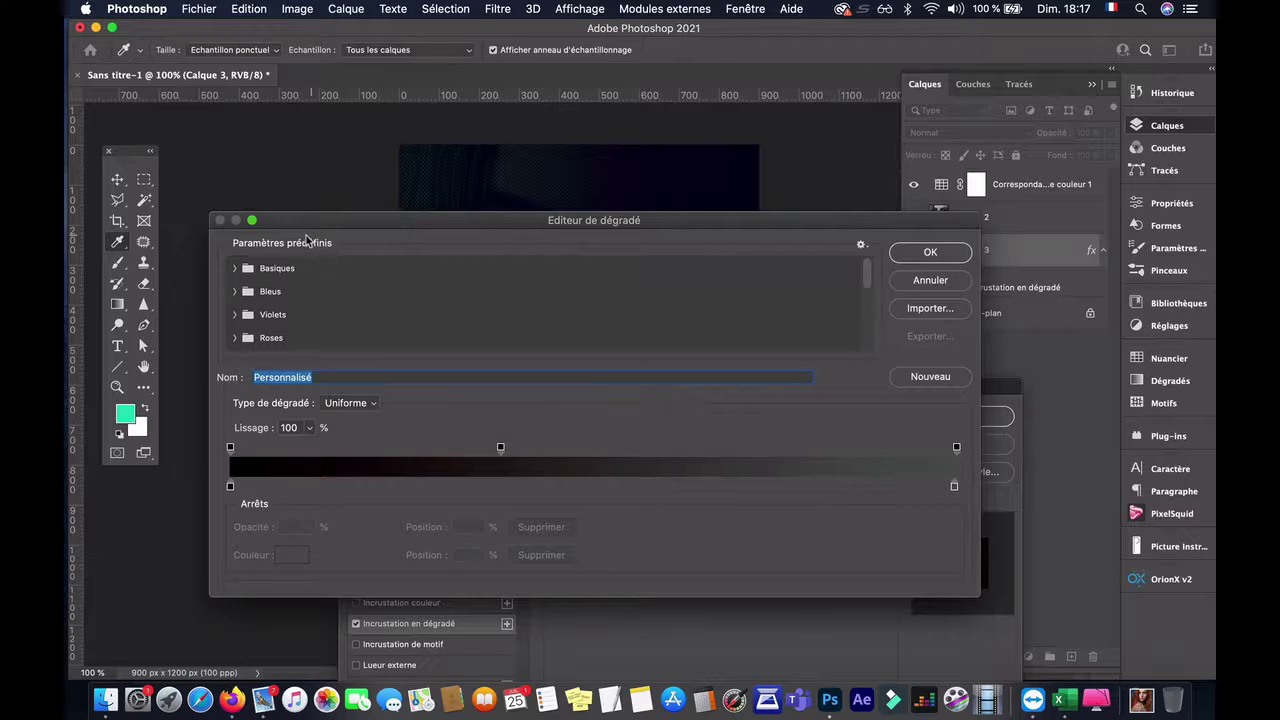
{"action": "left_click", "coordinate": [236, 268]}
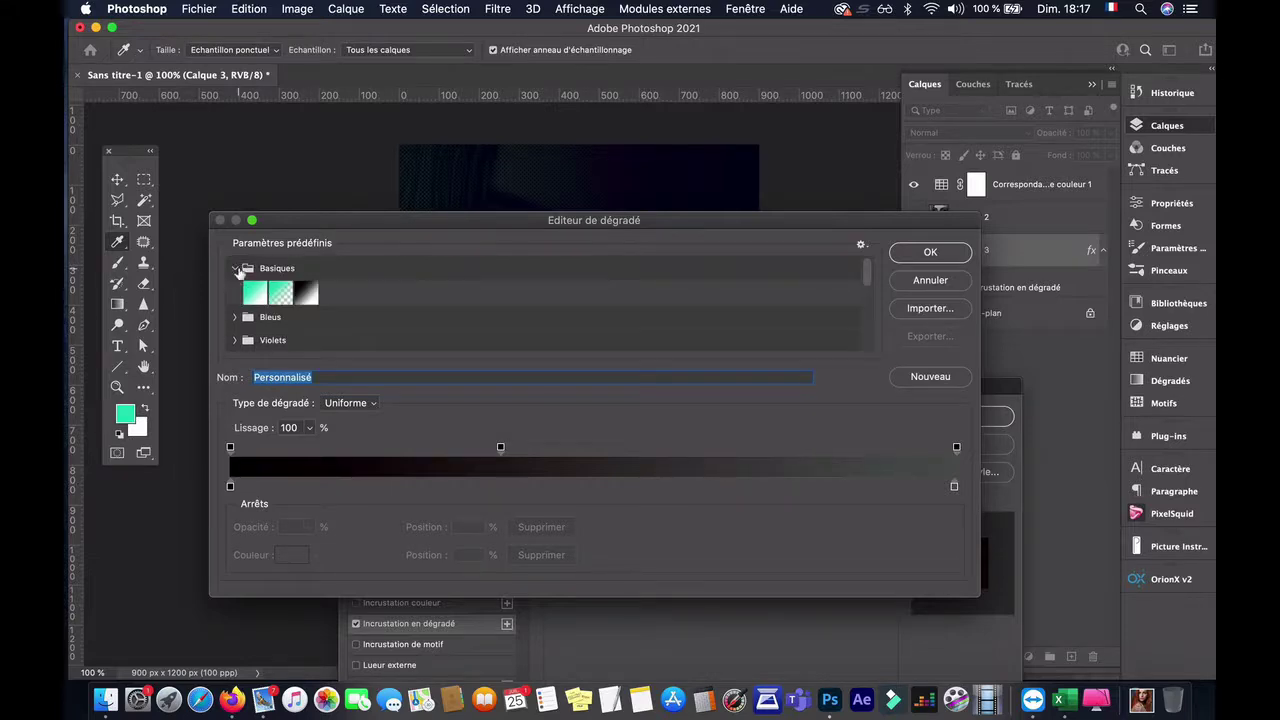
{"action": "left_click", "coordinate": [254, 293]}
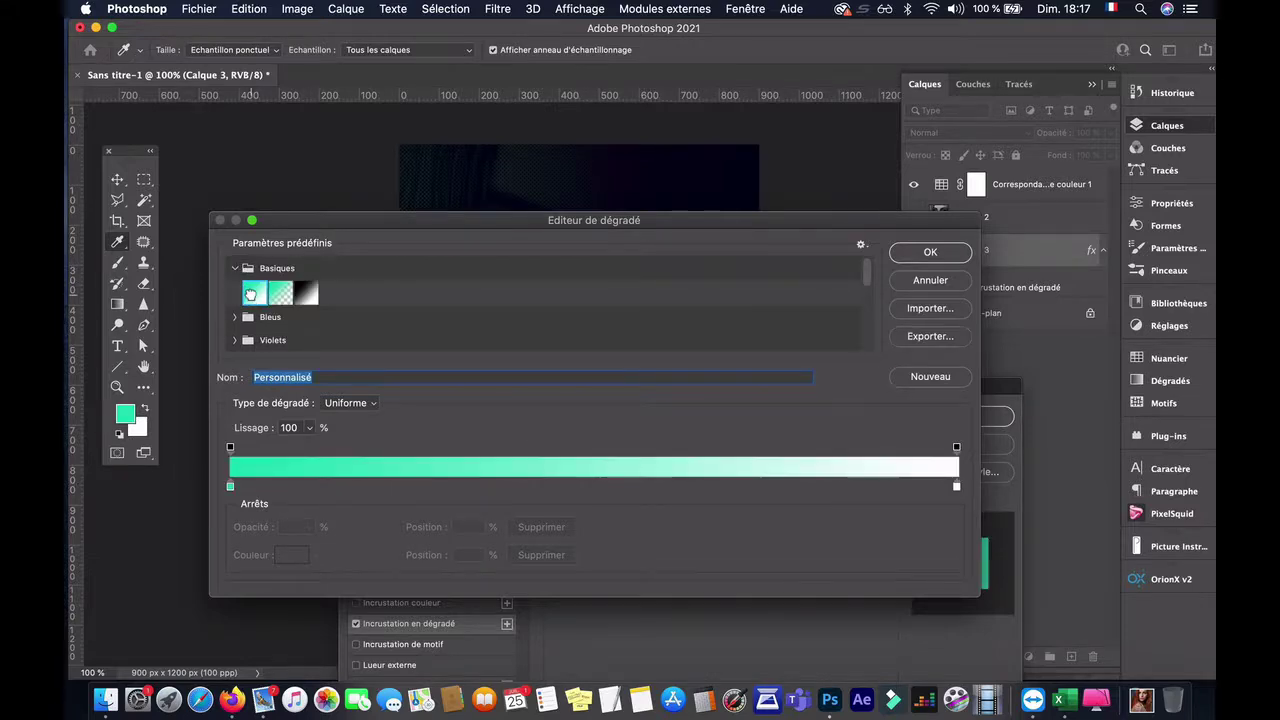
{"action": "left_click", "coordinate": [929, 254]}
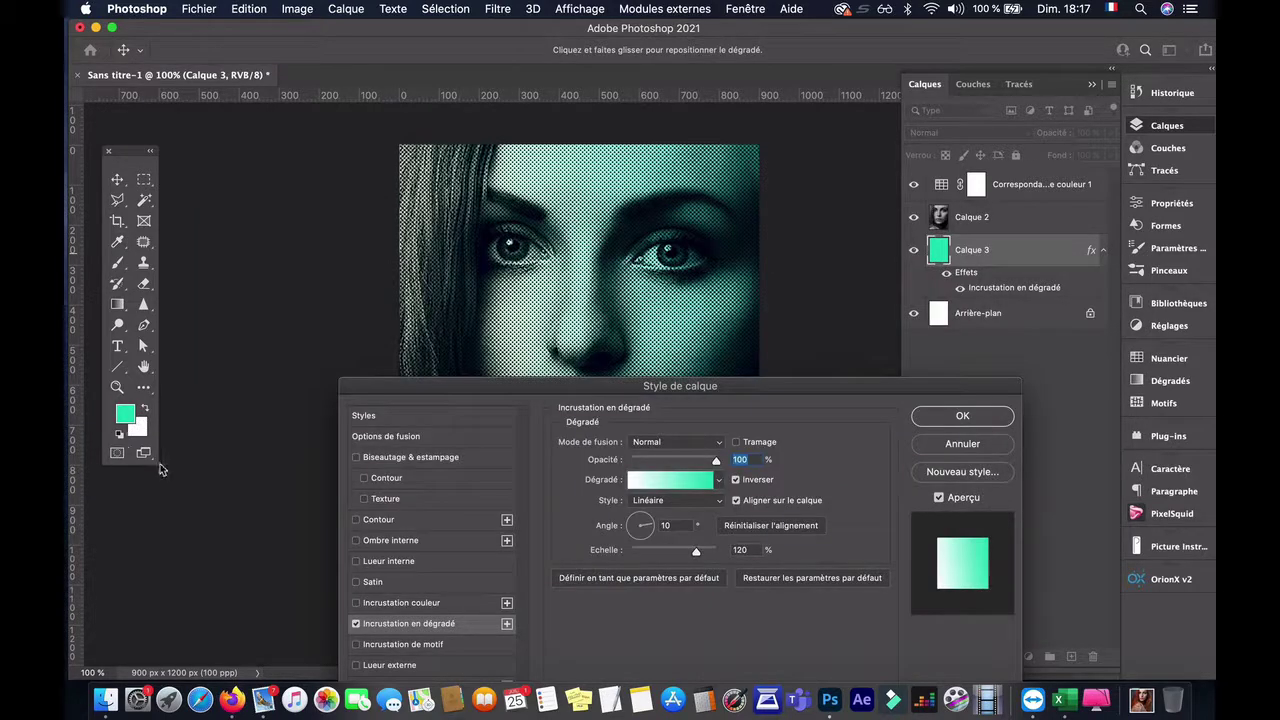
- Set the gradient overlay's angle to -50° and its scale to 99 %, keeping the dialog clear of the portrait
{"action": "left_click_drag", "start_coordinate": [506, 384], "coordinate": [65, 378]}
{"action": "left_click_drag", "start_coordinate": [214, 510], "coordinate": [204, 530]}
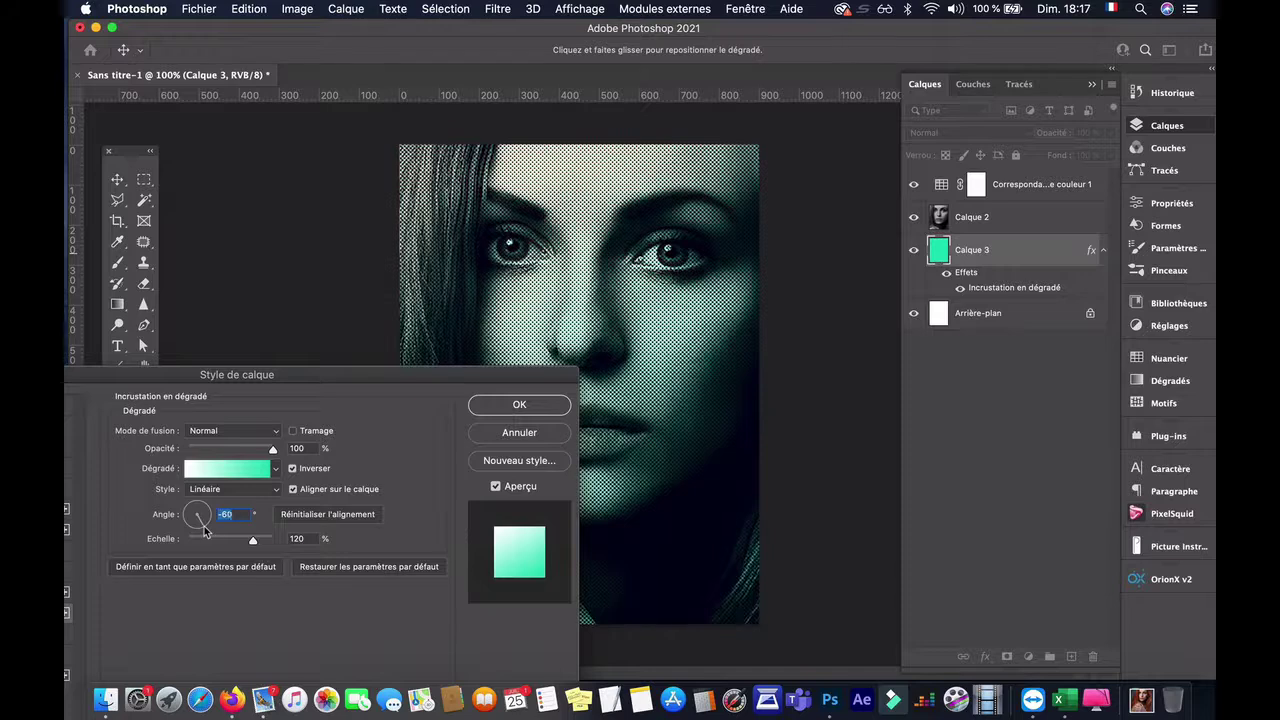
{"action": "left_click_drag", "start_coordinate": [366, 380], "coordinate": [227, 270]}
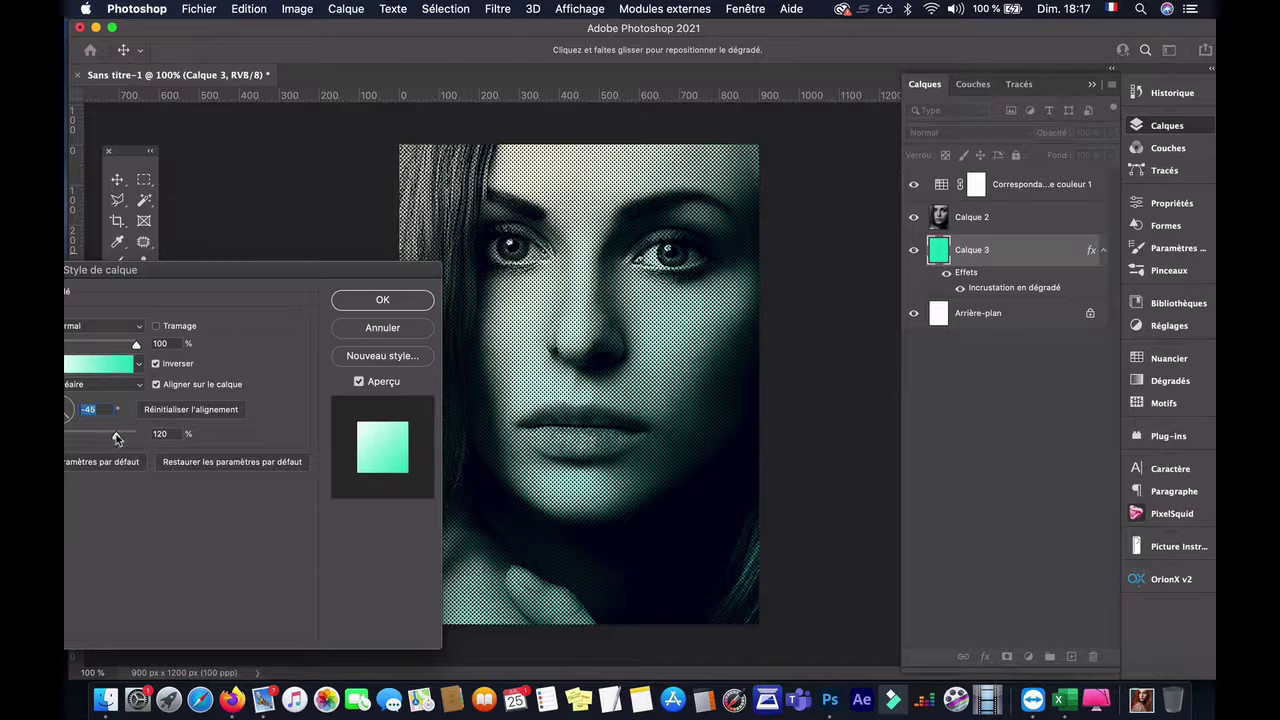
{"action": "left_click_drag", "start_coordinate": [166, 274], "coordinate": [211, 167]}
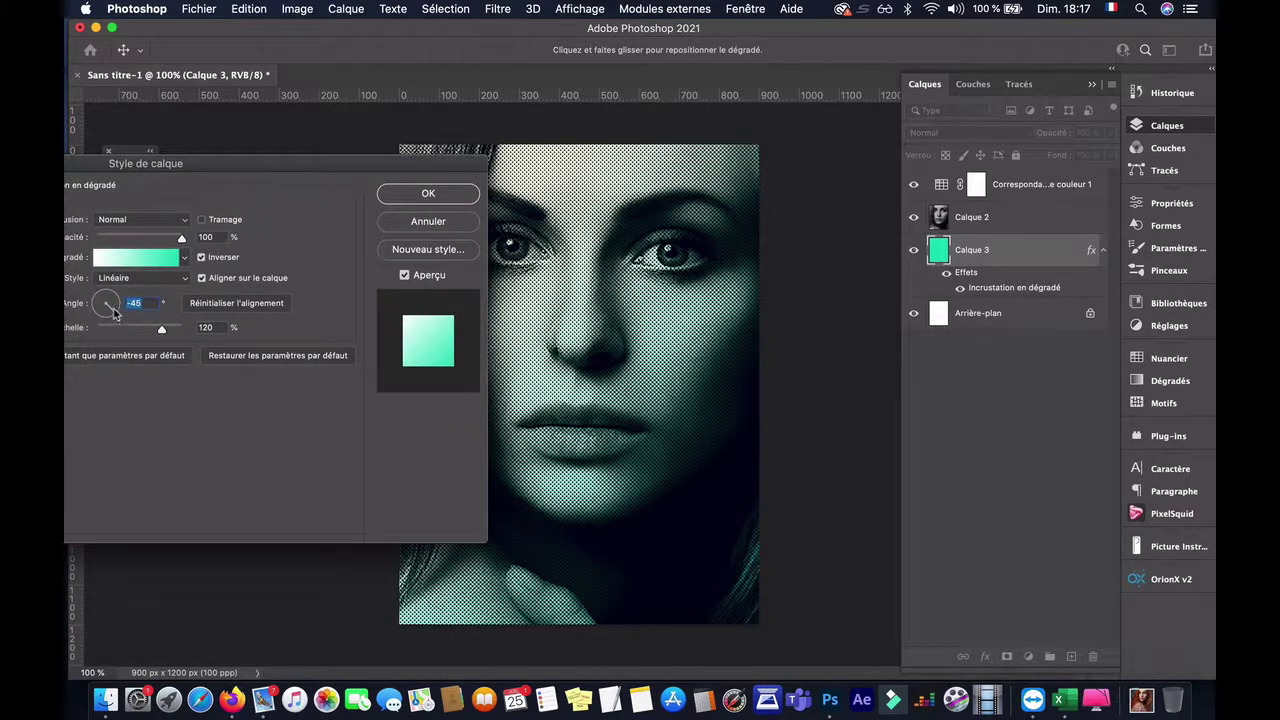
{"action": "left_click_drag", "start_coordinate": [113, 314], "coordinate": [135, 332]}
{"action": "left_click_drag", "start_coordinate": [184, 168], "coordinate": [207, 163]}
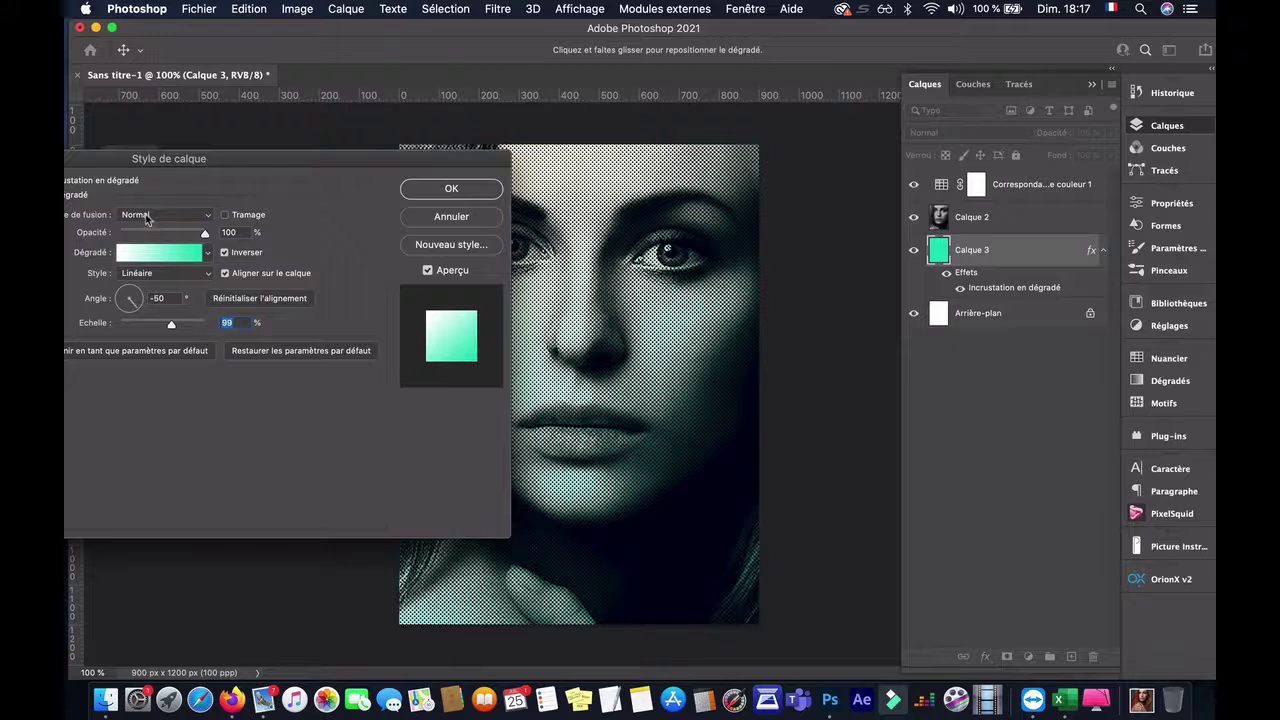
- Change the gradient's white end stop to pale yellow e4e8b4, and apply the gradient and the layer style
{"action": "left_click", "coordinate": [152, 254]}
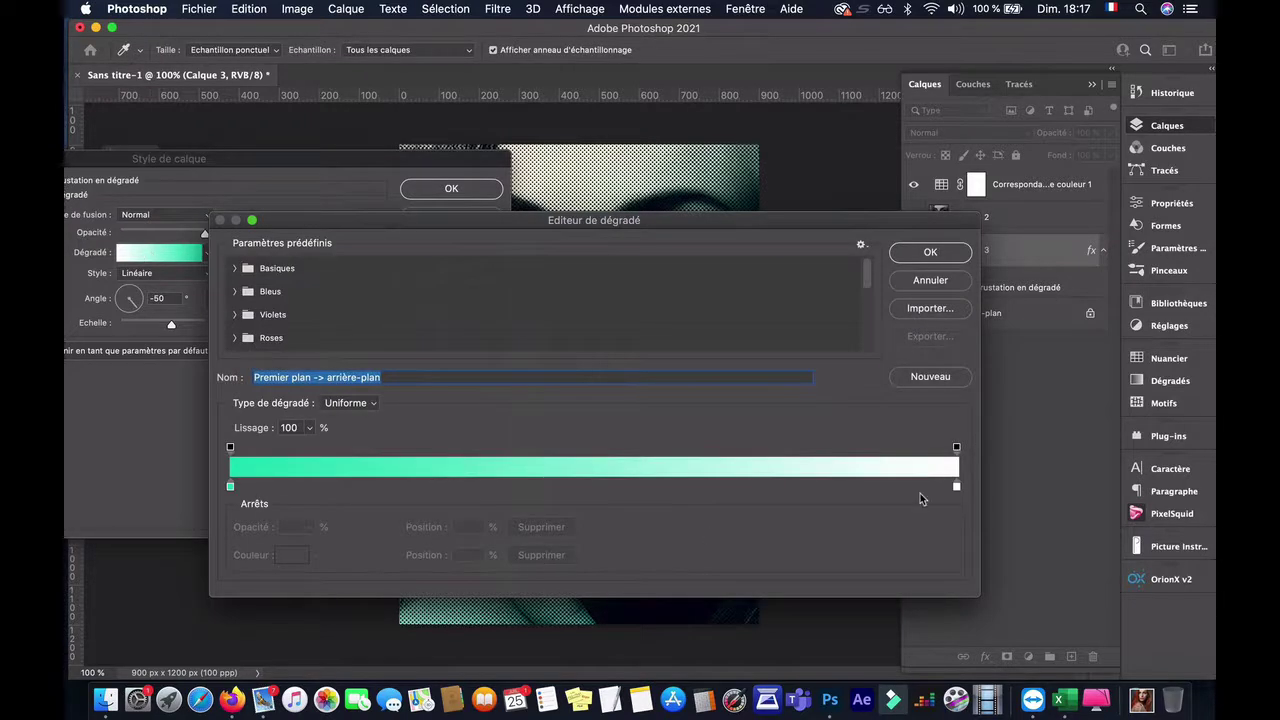
{"action": "double_click", "coordinate": [956, 490]}
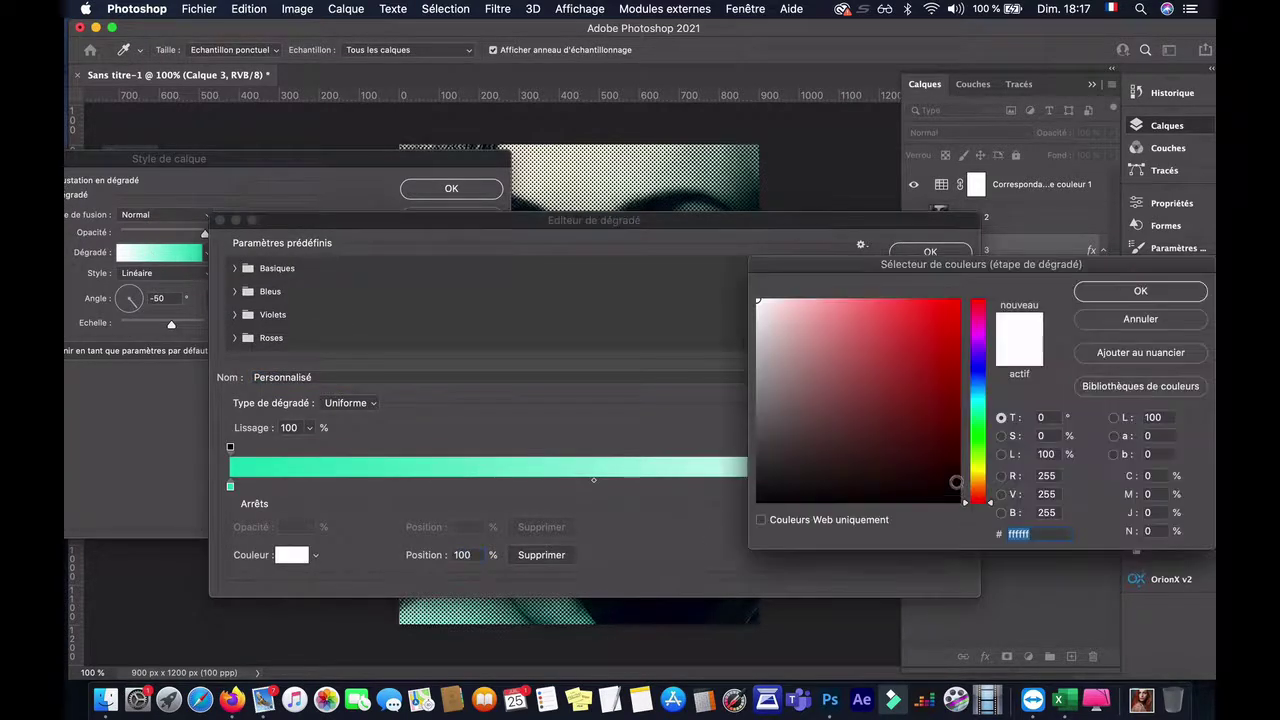
{"action": "left_click_drag", "start_coordinate": [978, 458], "coordinate": [978, 466]}
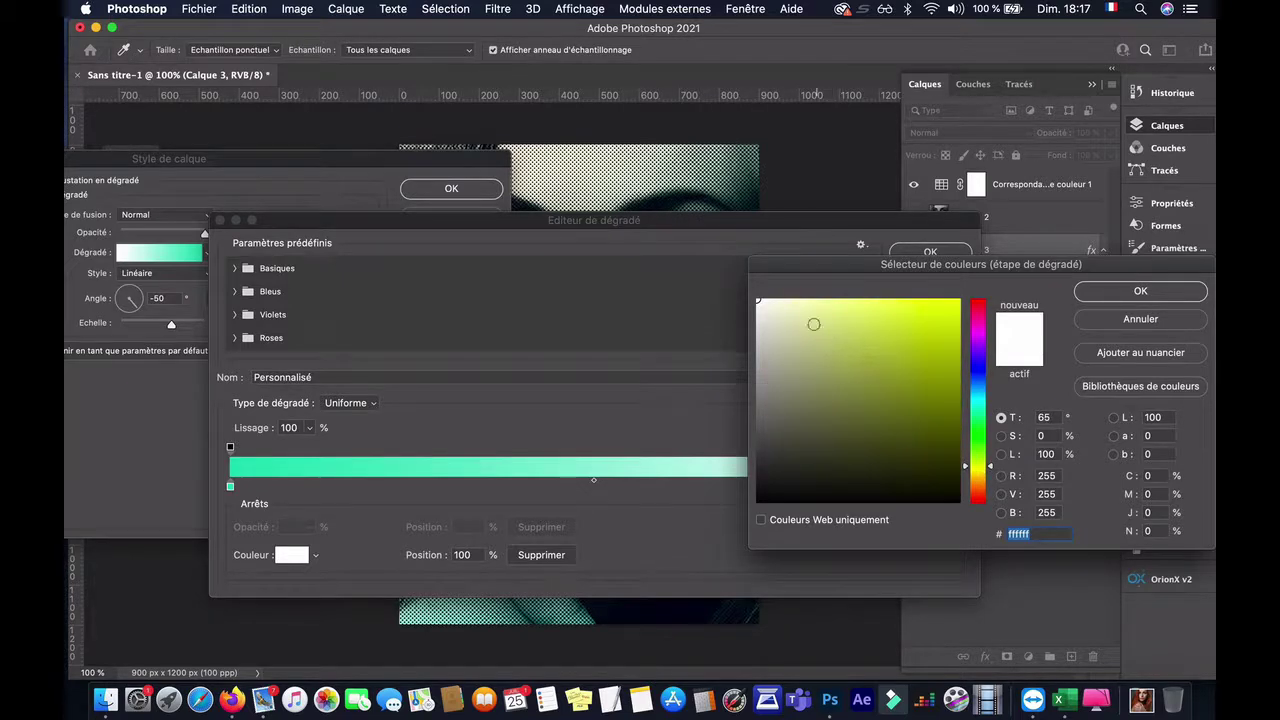
{"action": "left_click", "coordinate": [801, 316]}
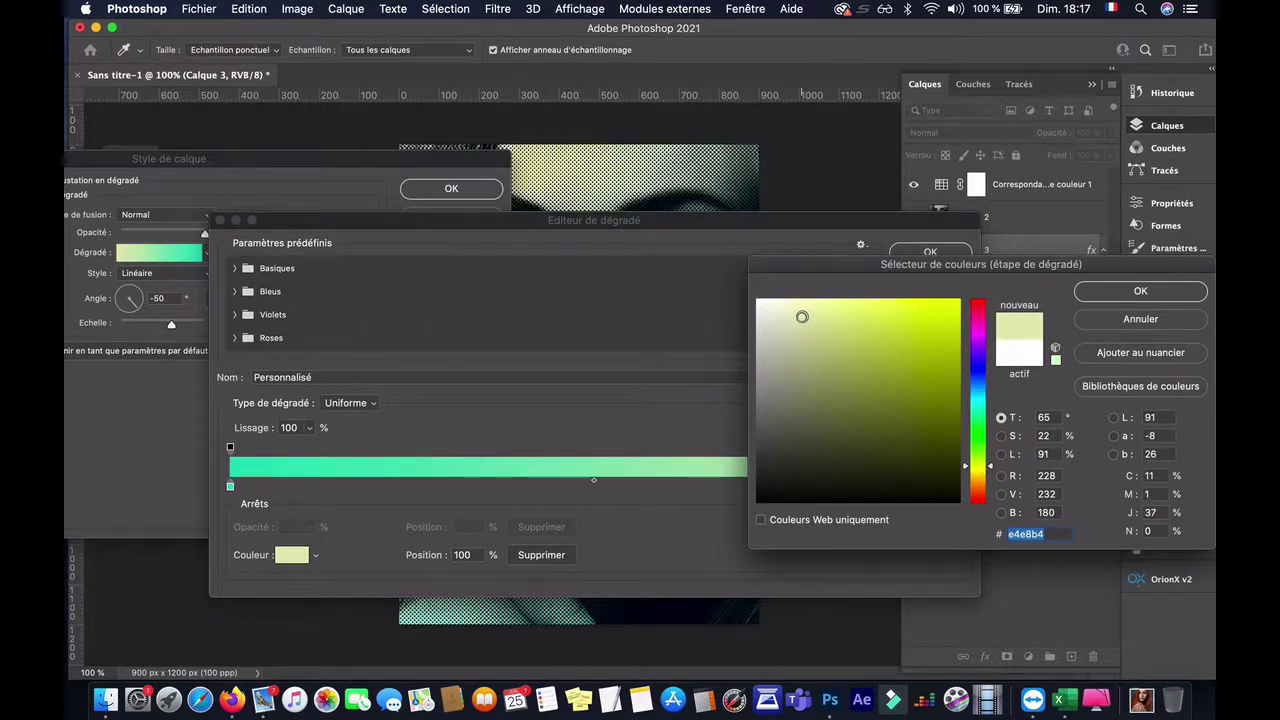
{"action": "left_click", "coordinate": [1120, 294]}
{"action": "left_click", "coordinate": [929, 253]}
{"action": "left_click", "coordinate": [451, 188]}
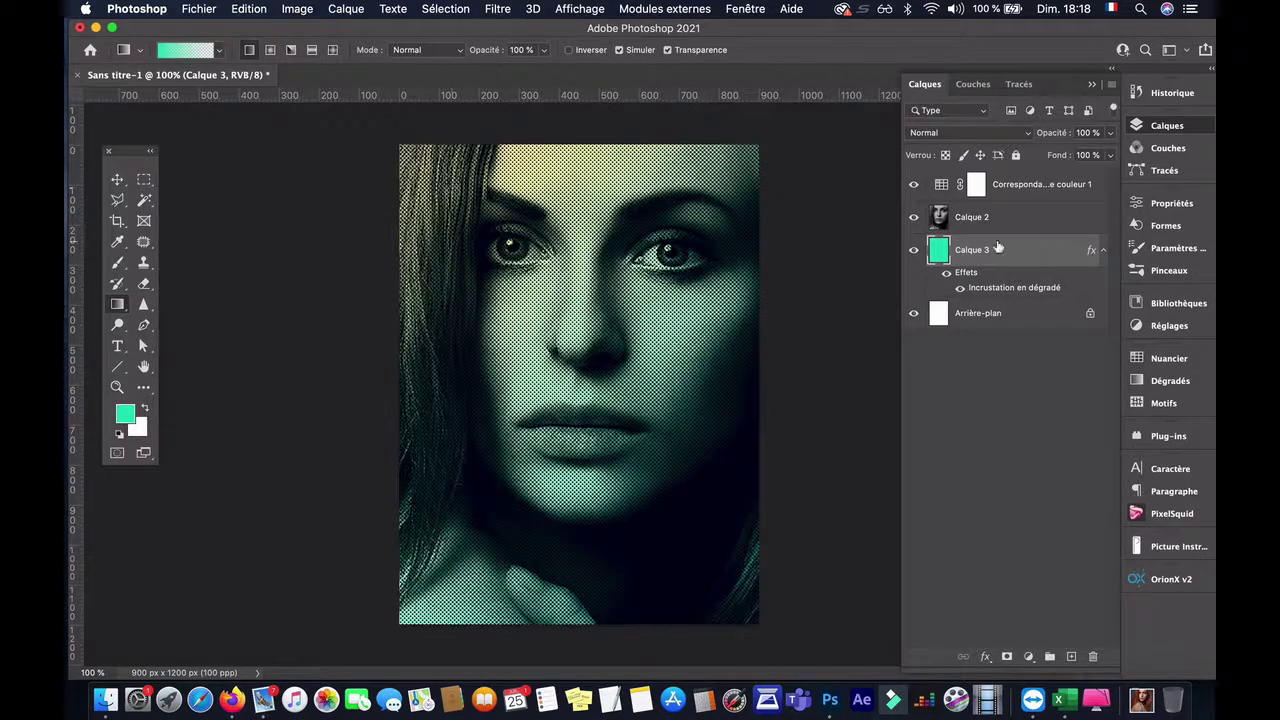
- Add a Niveaux adjustment layer above the colour lookup adjustment, keeping the default name, Normal mode and 100 % opacity
{"action": "left_click", "coordinate": [976, 186]}
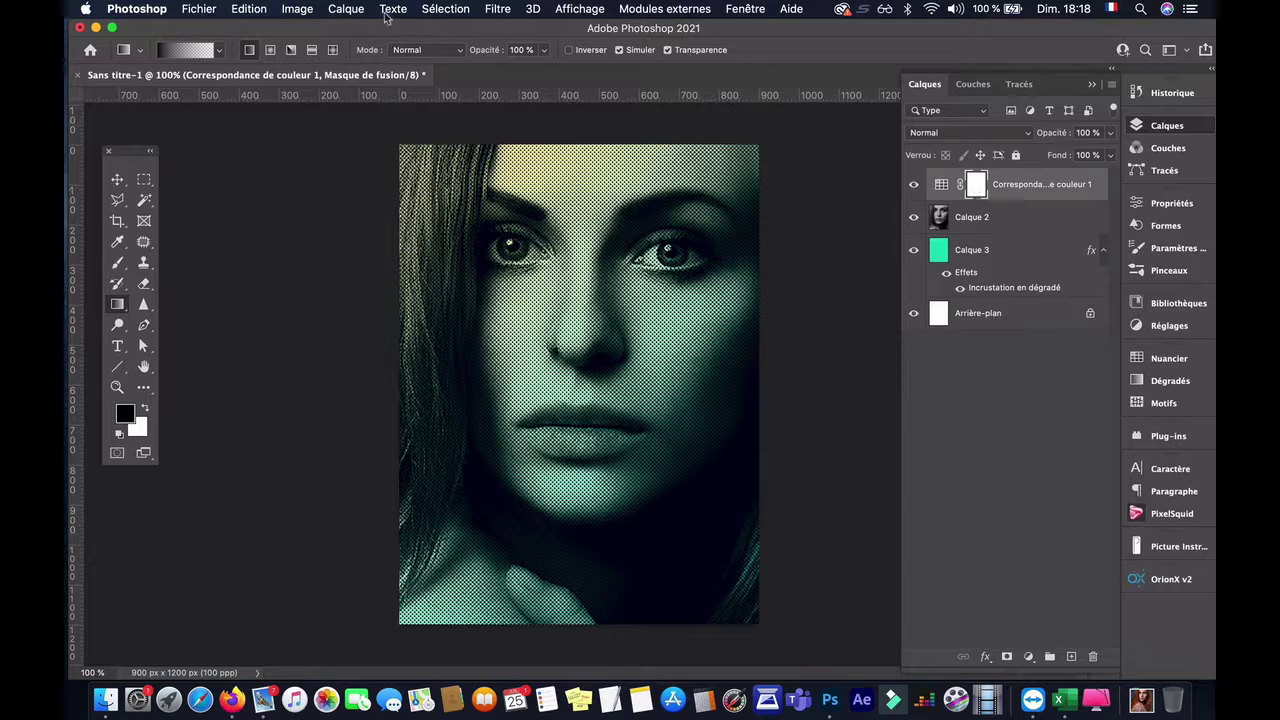
{"action": "left_click", "coordinate": [346, 9]}
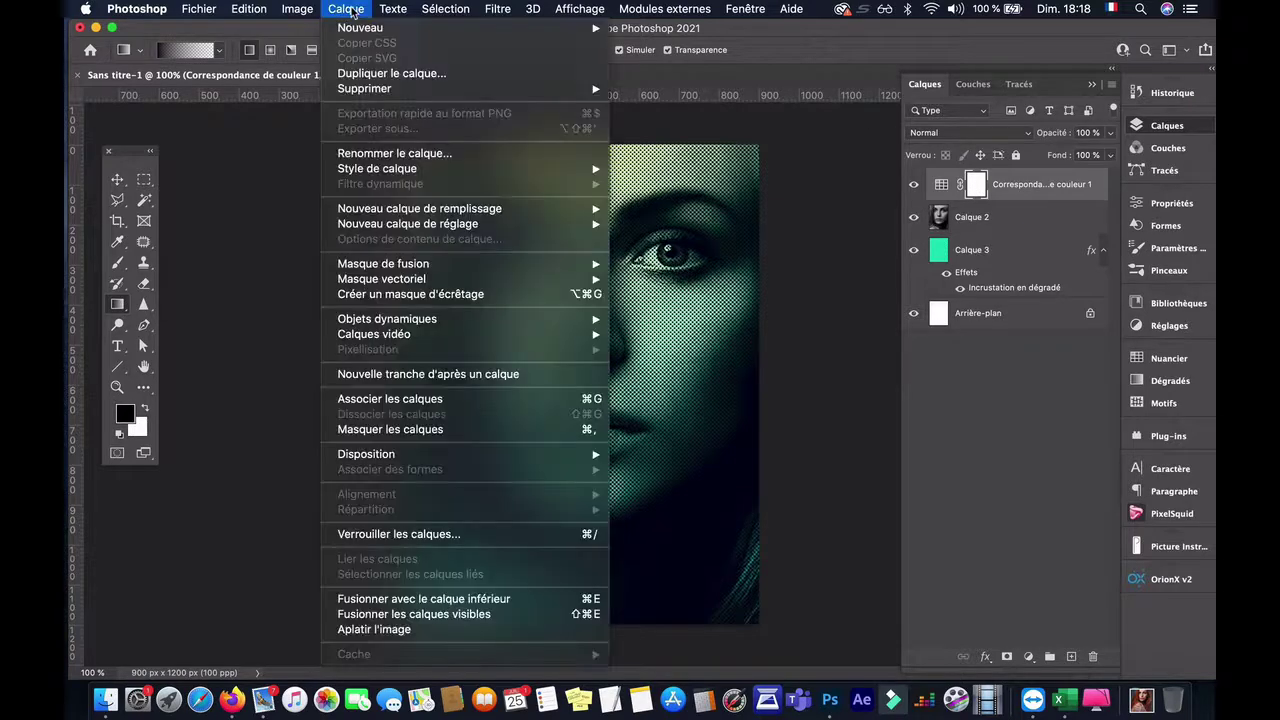
{"action": "mouse_move", "coordinate": [600, 226]}
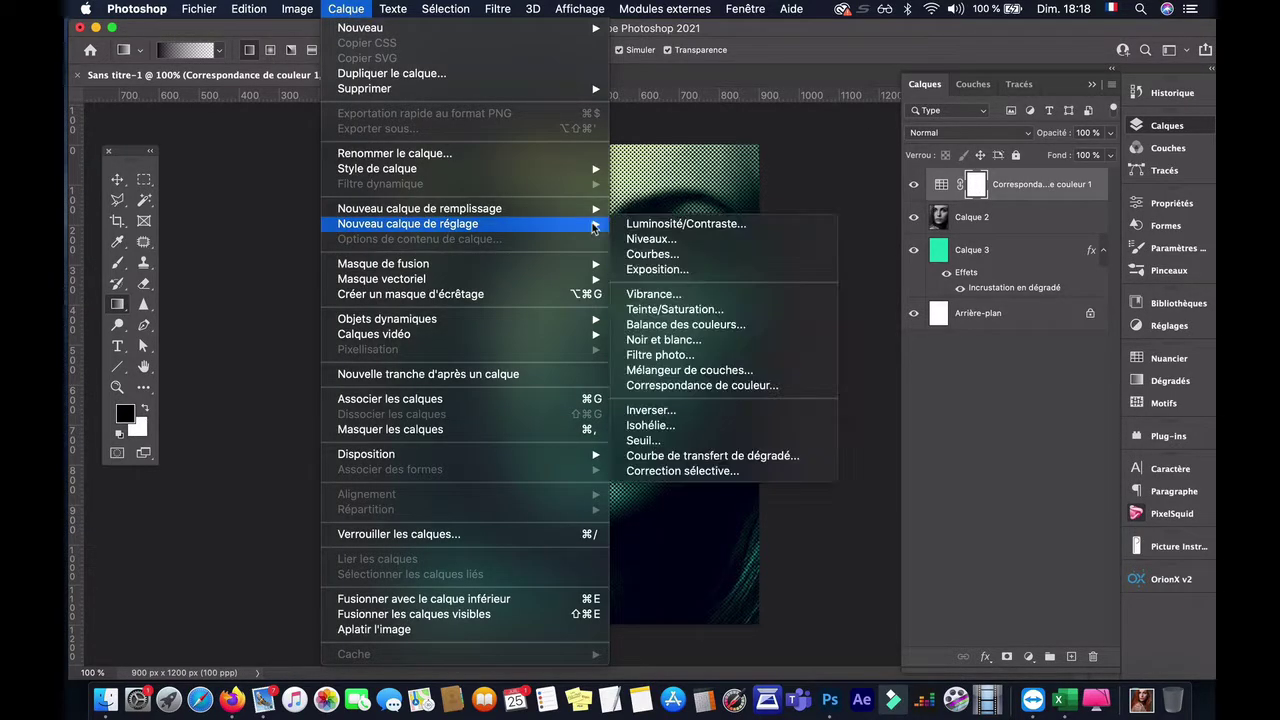
{"action": "left_click", "coordinate": [631, 240]}
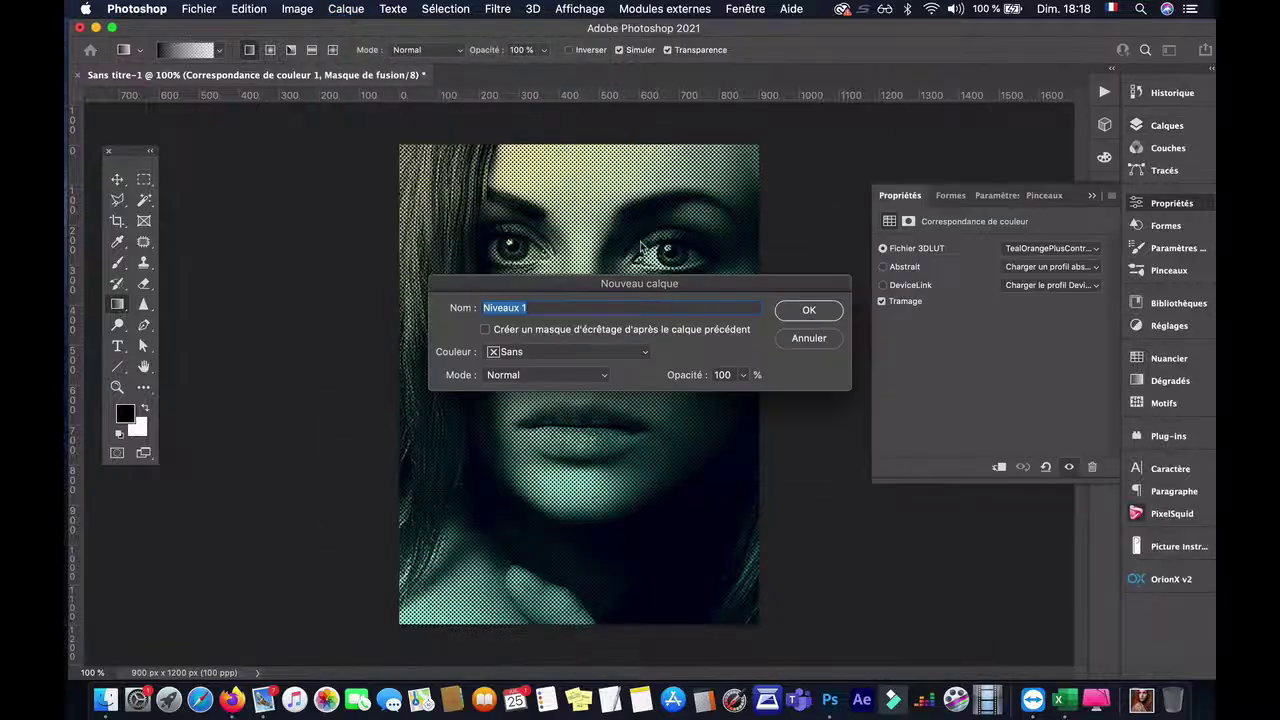
{"action": "left_click_drag", "start_coordinate": [623, 289], "coordinate": [625, 400]}
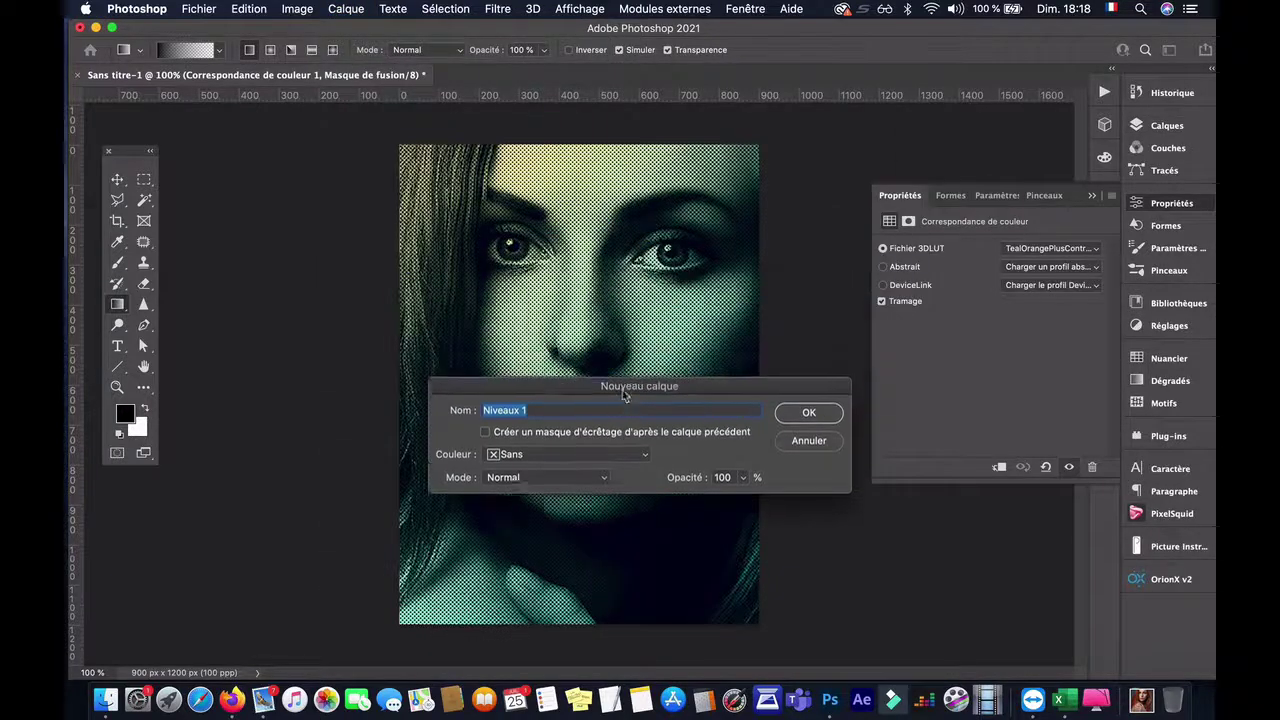
{"action": "left_click", "coordinate": [787, 425]}
- Set the Levels adjustment's black input to 28 and white input to 215, and collapse its properties
{"action": "left_click_drag", "start_coordinate": [905, 367], "coordinate": [927, 376]}
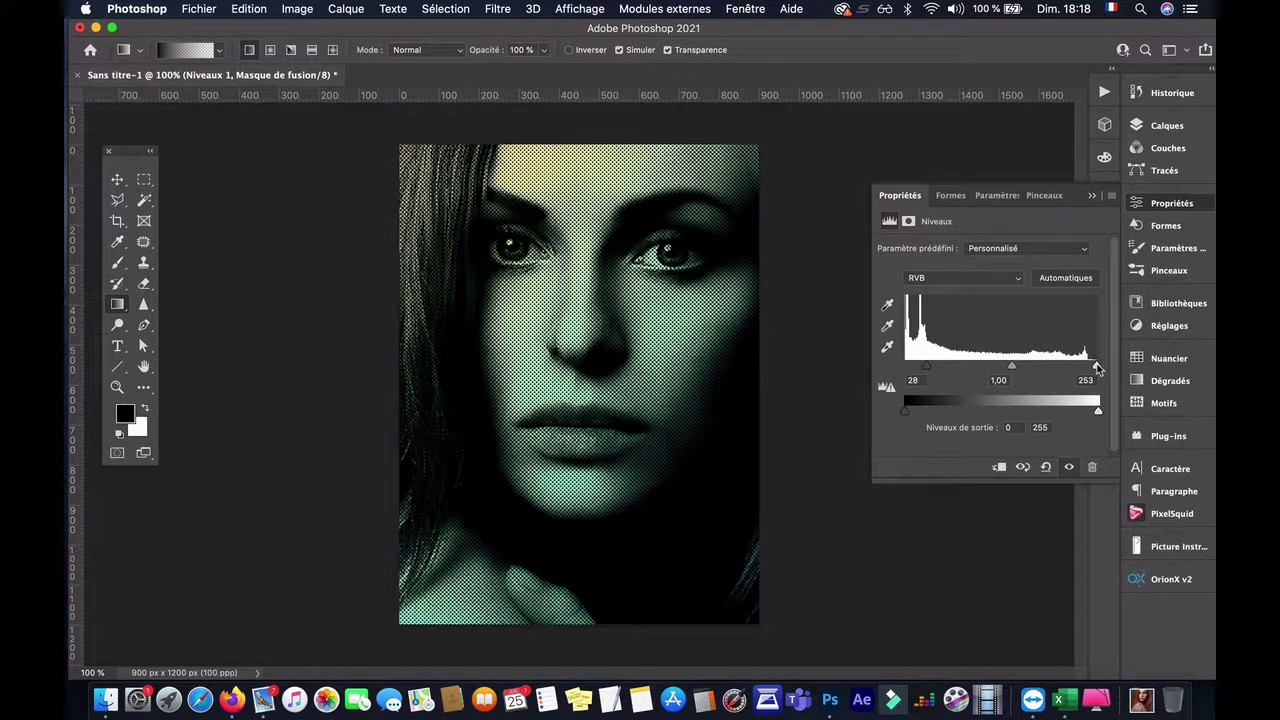
{"action": "left_click_drag", "start_coordinate": [1097, 369], "coordinate": [1071, 369]}
{"action": "left_click_drag", "start_coordinate": [1070, 370], "coordinate": [999, 371]}
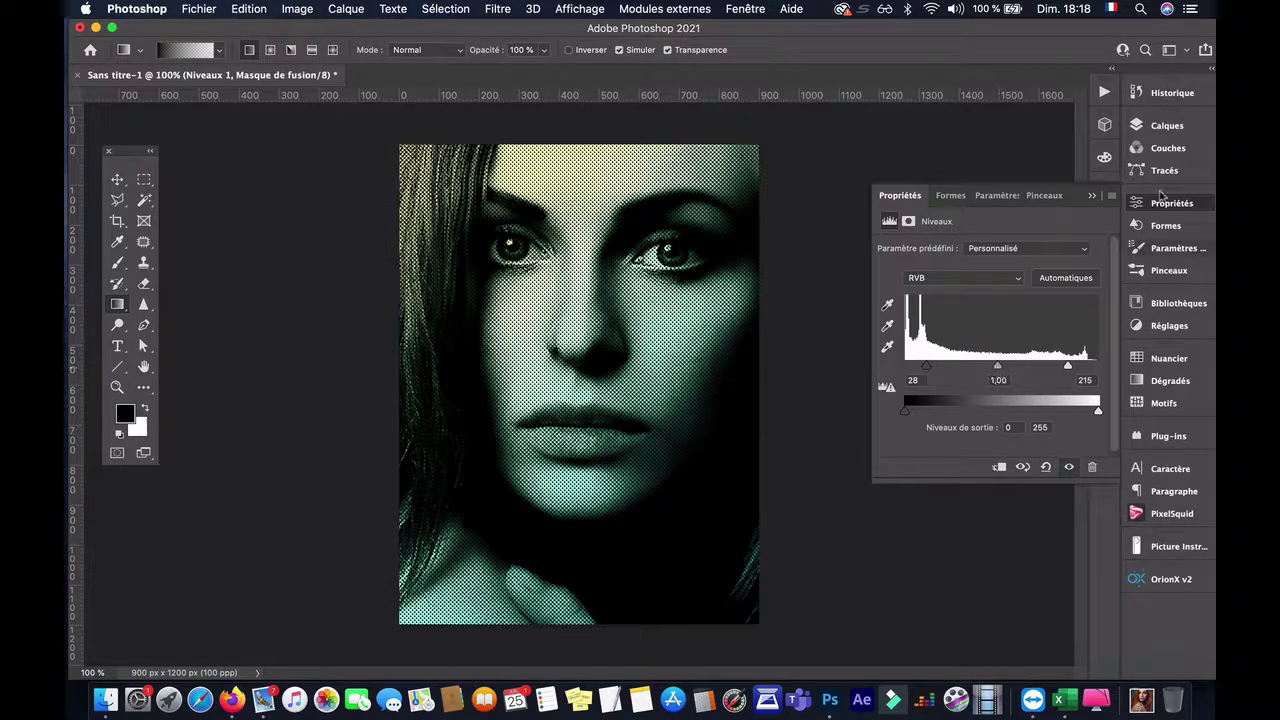
{"action": "left_click", "coordinate": [1092, 196]}
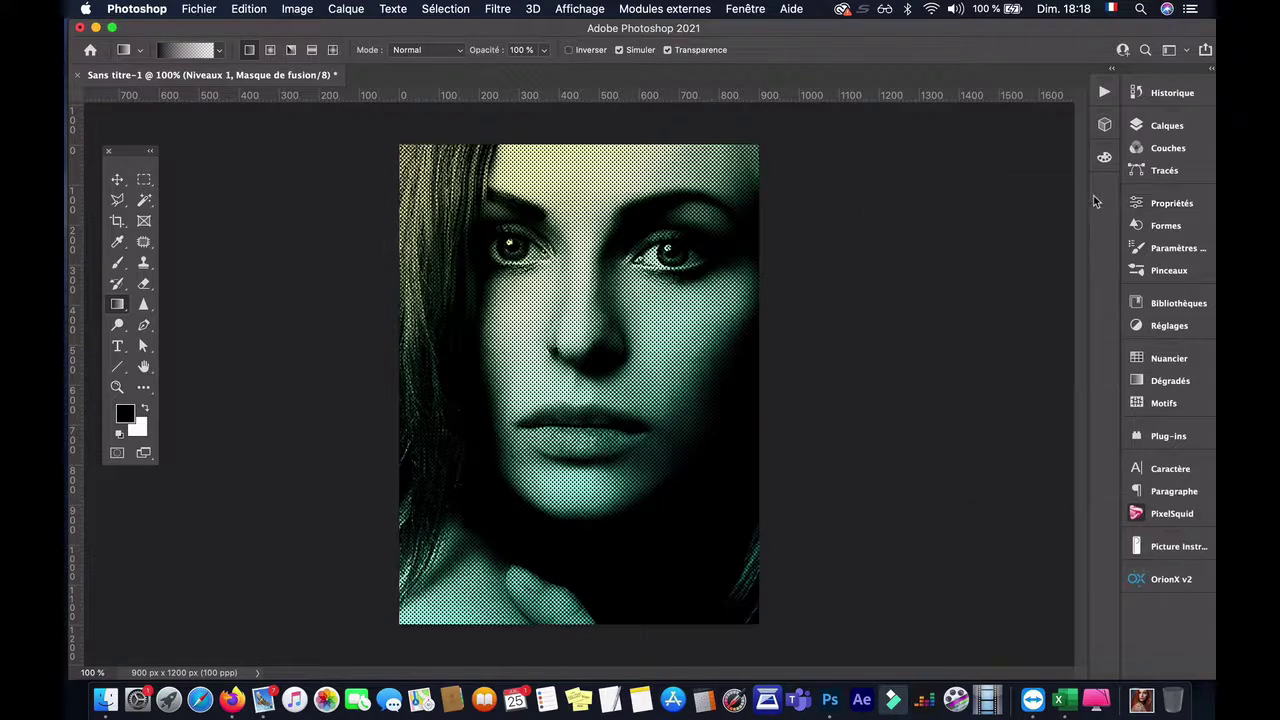